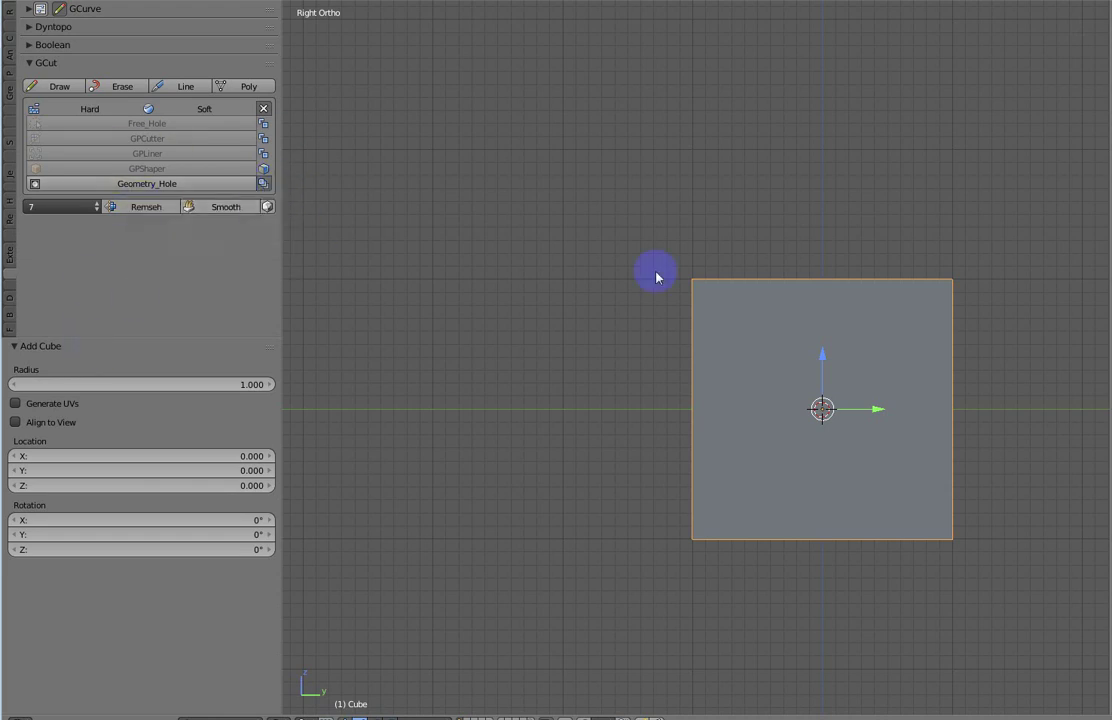
# Add a Geometry_Hole cutter with Cutt_Maker: 4 vertices, radius 0.10, array count 2
pyautogui.click(135, 186)
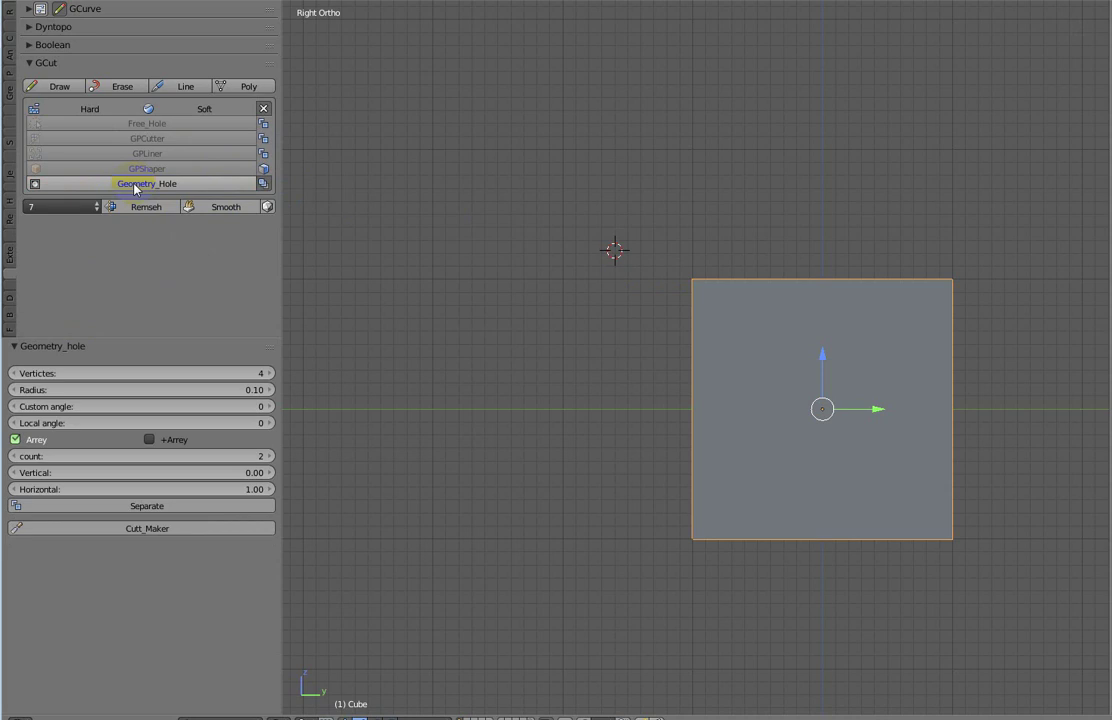
pyautogui.click(552, 312)
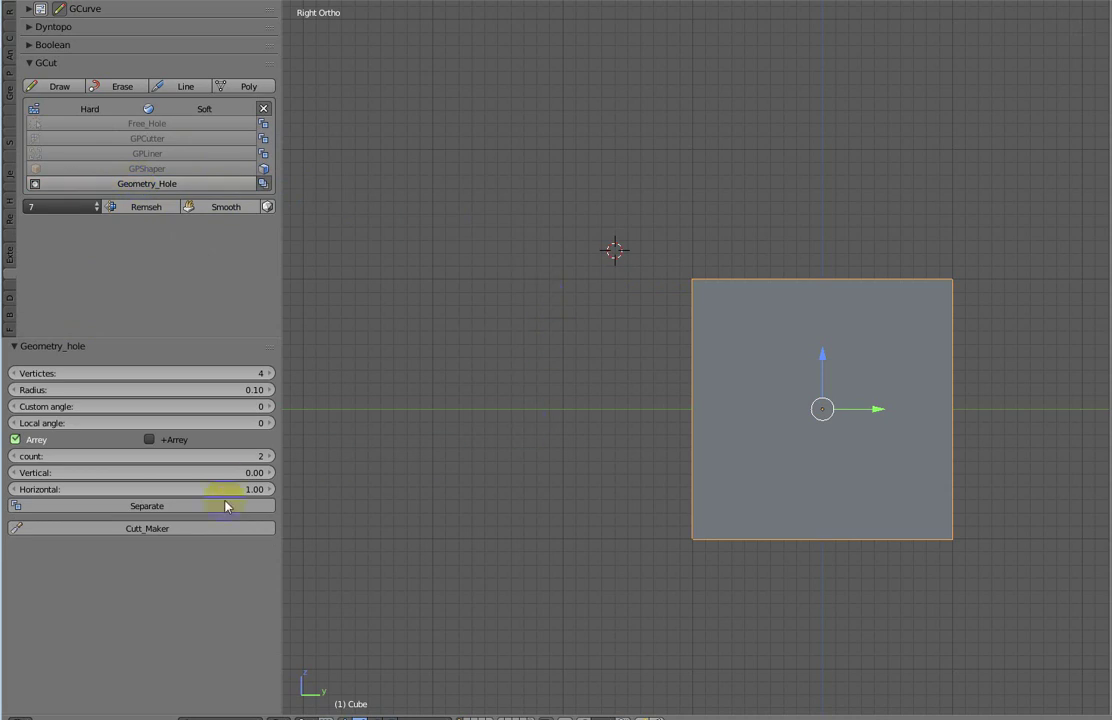
pyautogui.click(148, 536)
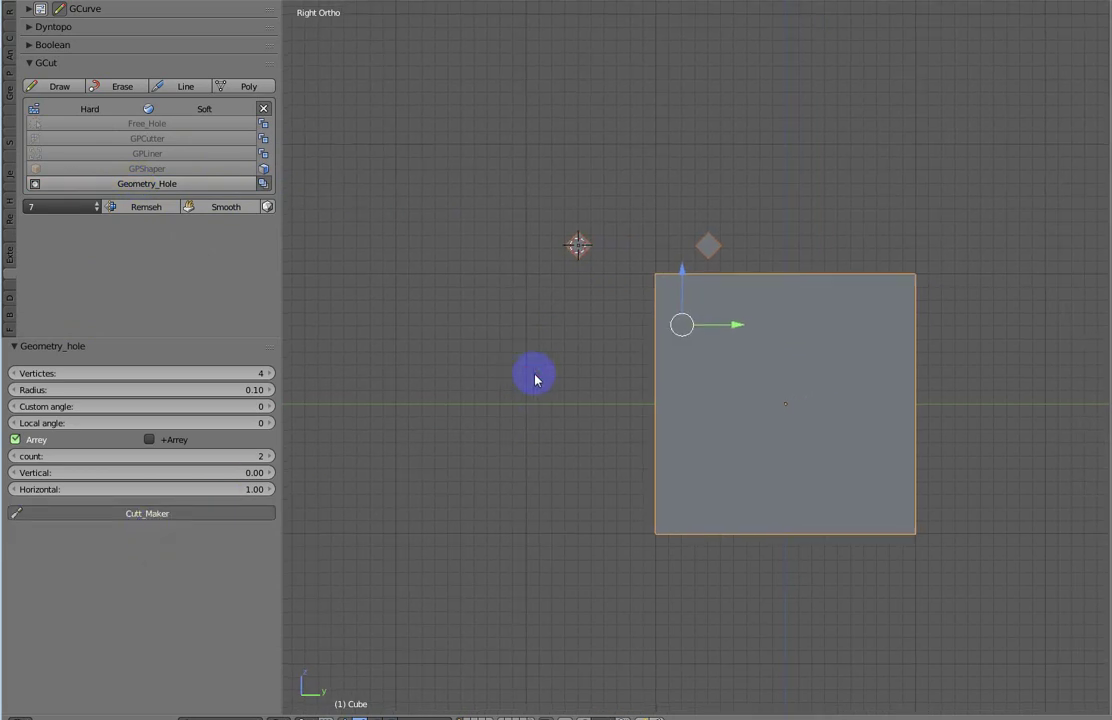
# Switch to wireframe and give the cutter 6 vertices to make a hexagon
pyautogui.press('z')
pyautogui.keyDown('shift'); pyautogui.moveTo(617, 340); pyautogui.dragTo(603, 344, button='middle'); pyautogui.keyUp('shift')
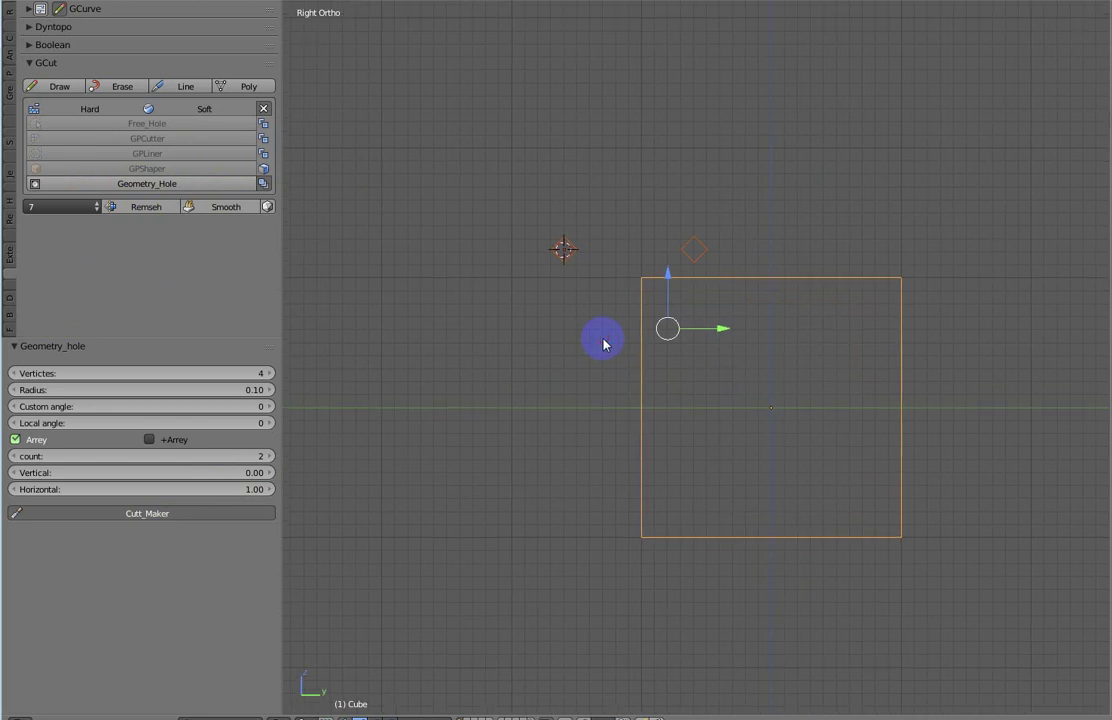
pyautogui.click(270, 373)
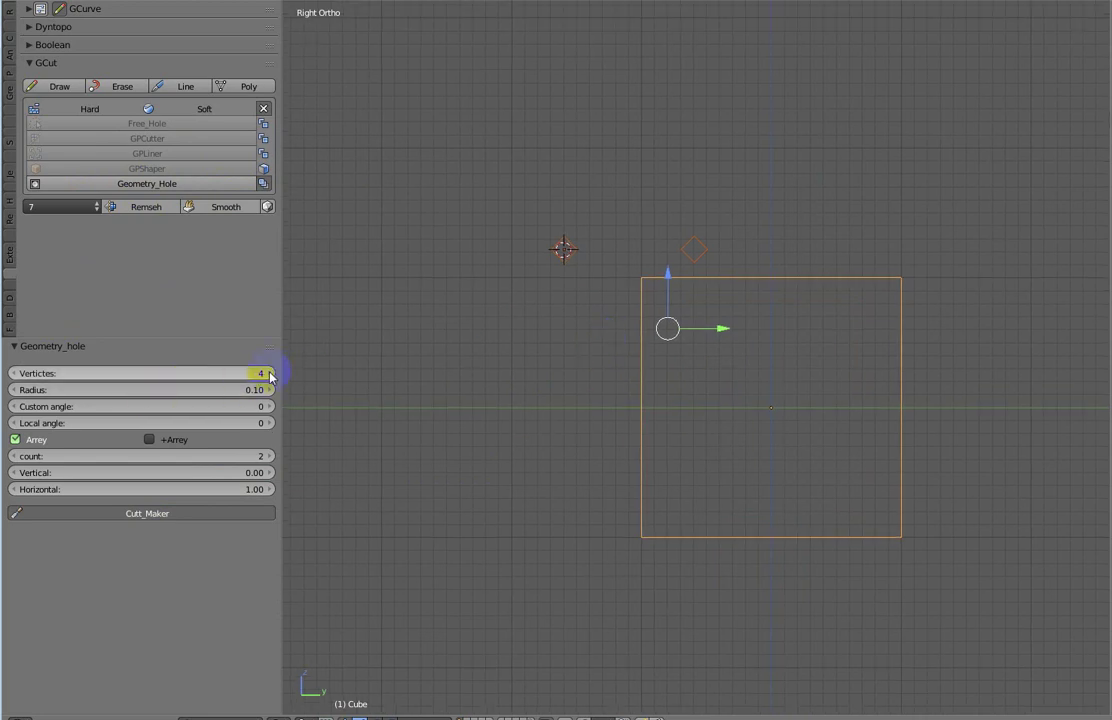
pyautogui.click(270, 373)
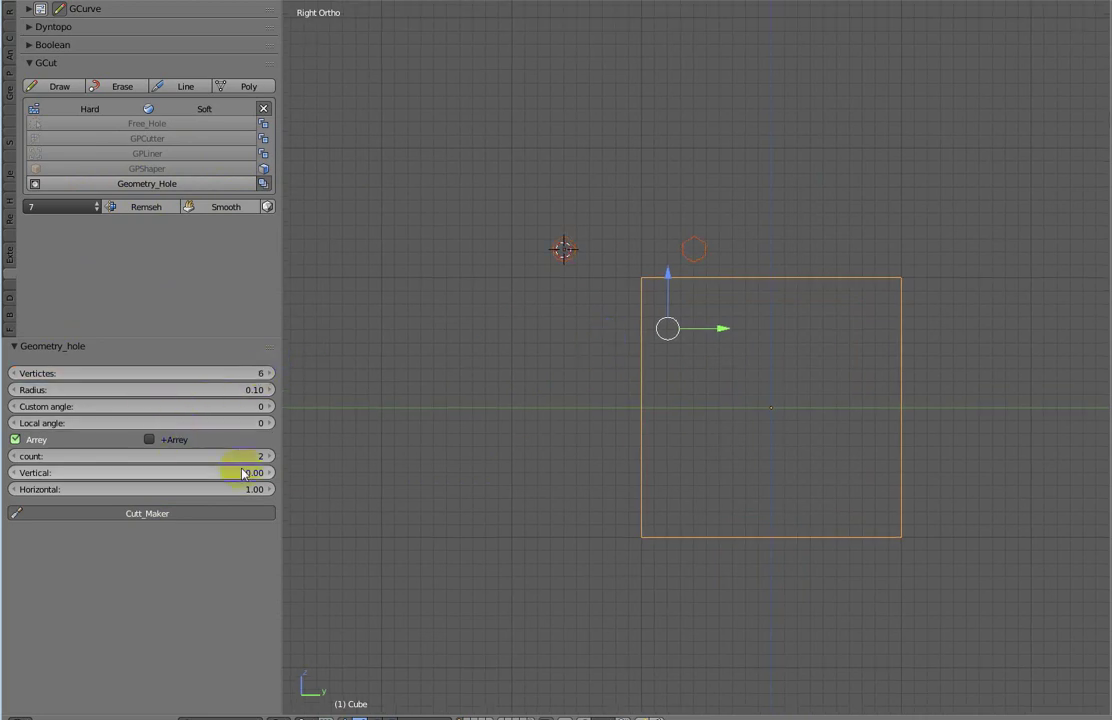
# Extend the row to nine hexagons at 0.26 spacing and enable a second row with +Arrey
pyautogui.click(270, 455)
pyautogui.click(270, 455)
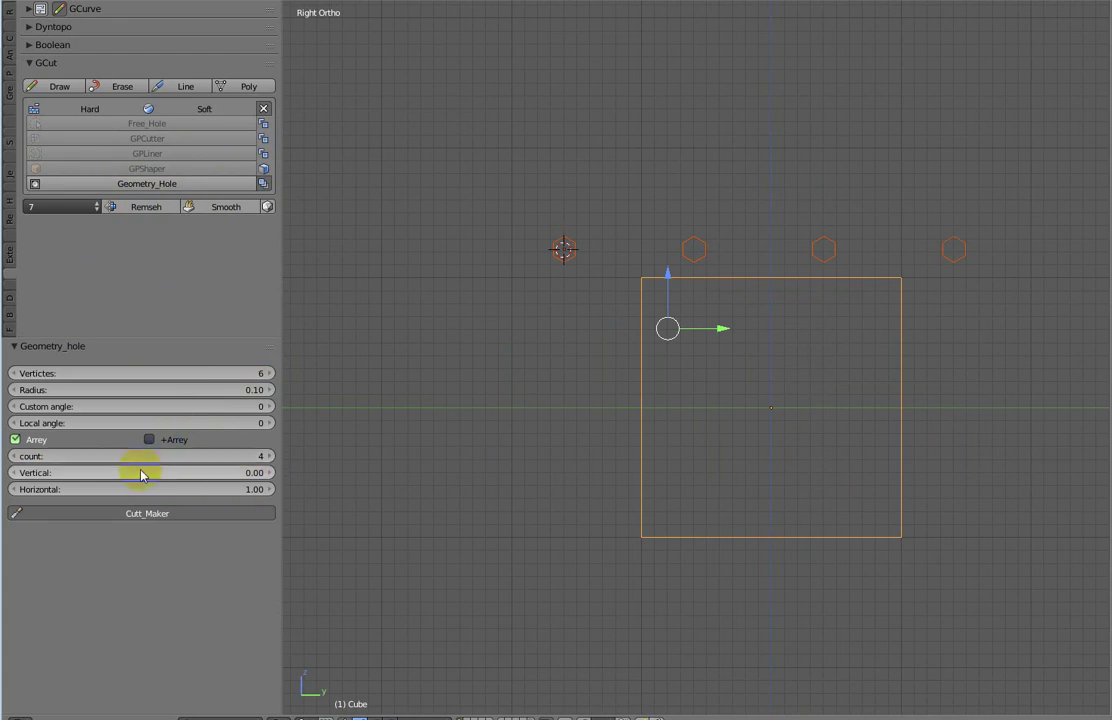
pyautogui.moveTo(141, 490); pyautogui.dragTo(126, 490)
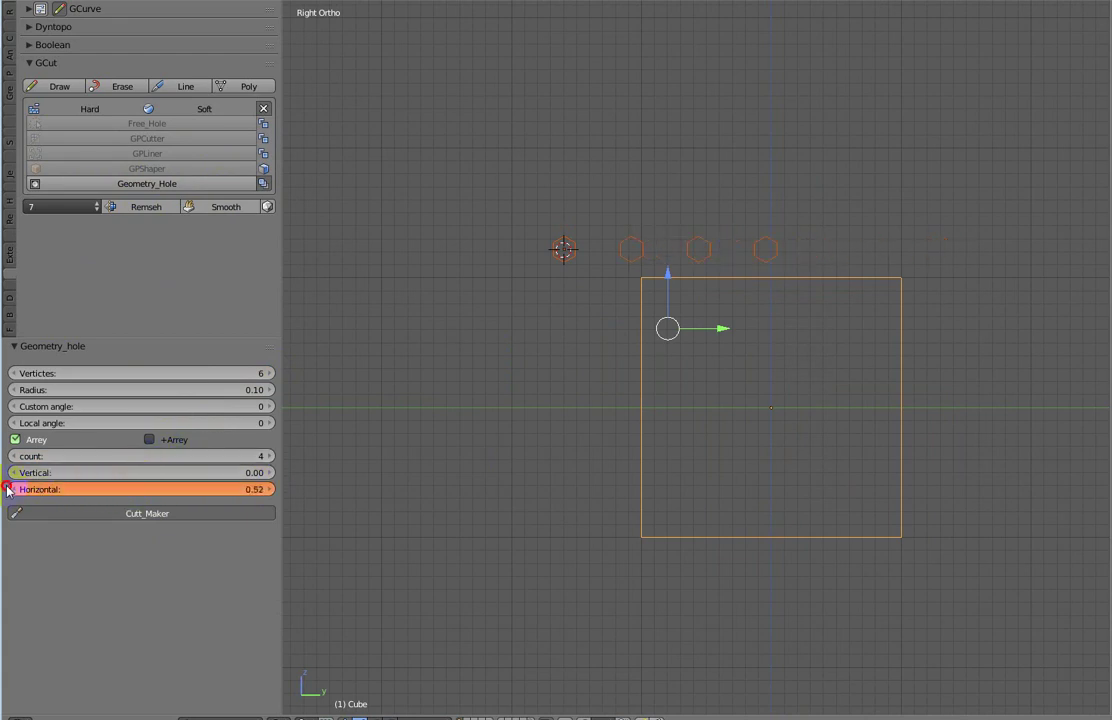
pyautogui.rightClick(138, 491)
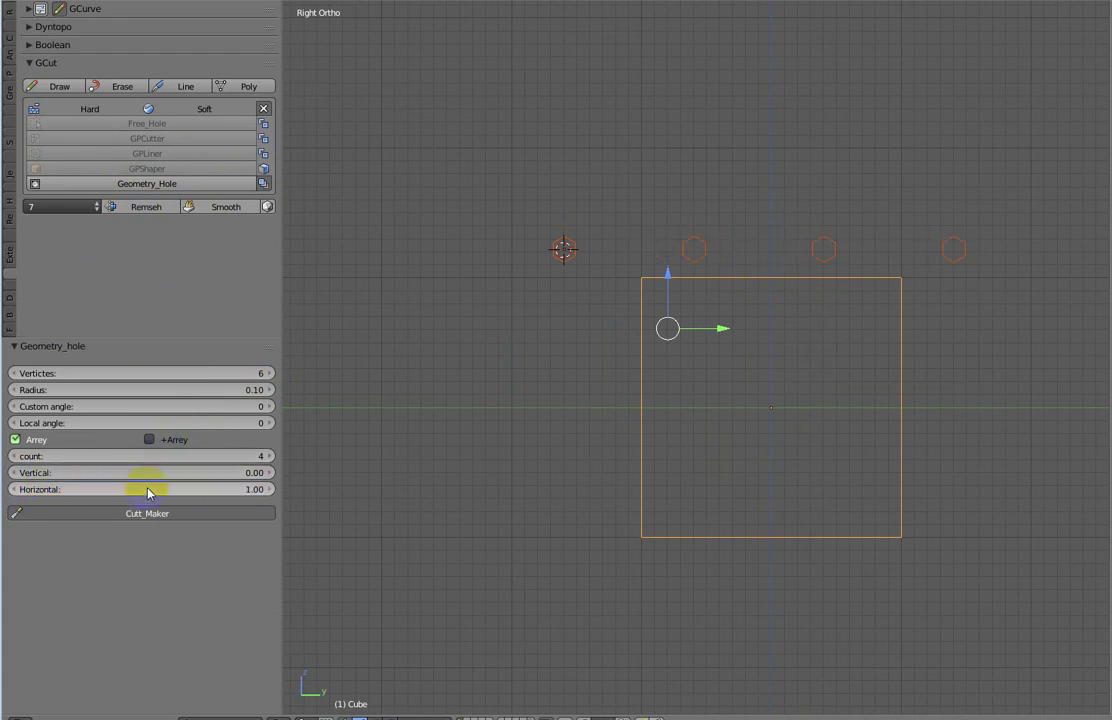
pyautogui.moveTo(148, 492); pyautogui.dragTo(195, 497)
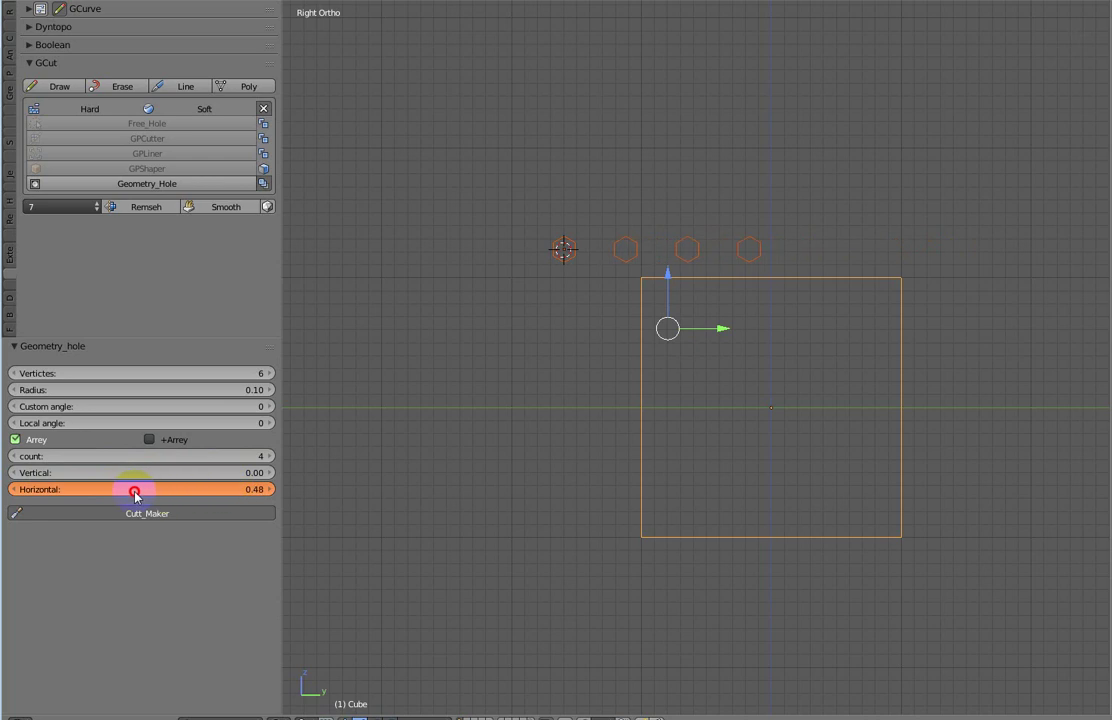
pyautogui.moveTo(87, 500); pyautogui.dragTo(84, 500)
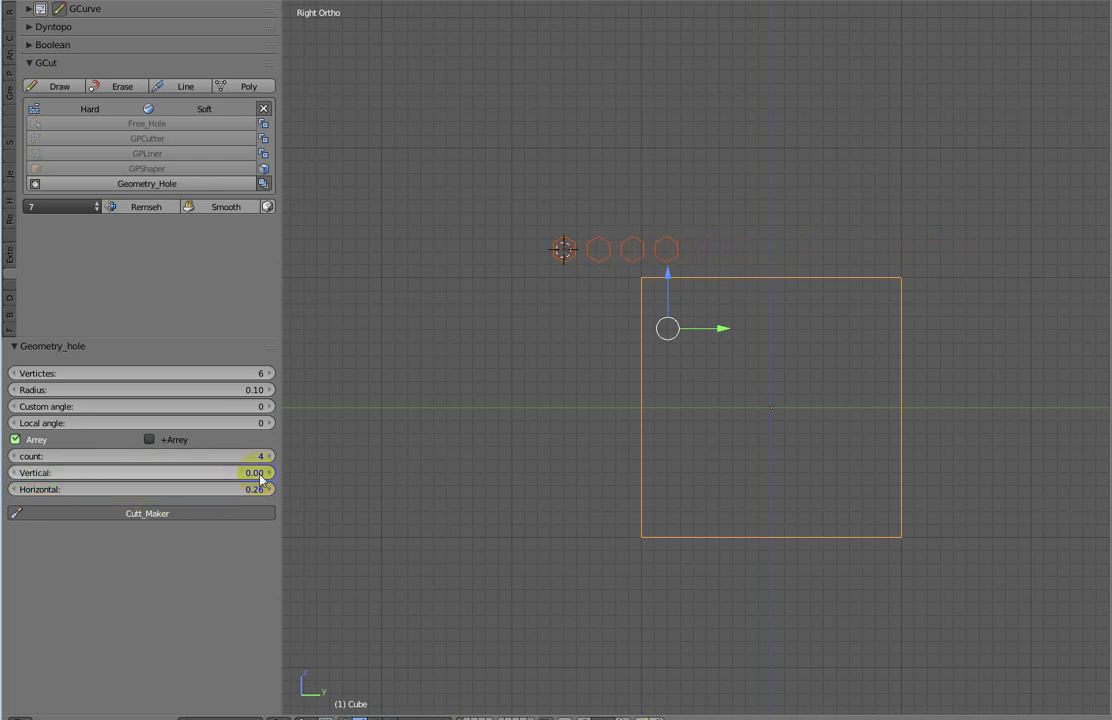
pyautogui.click(268, 455)
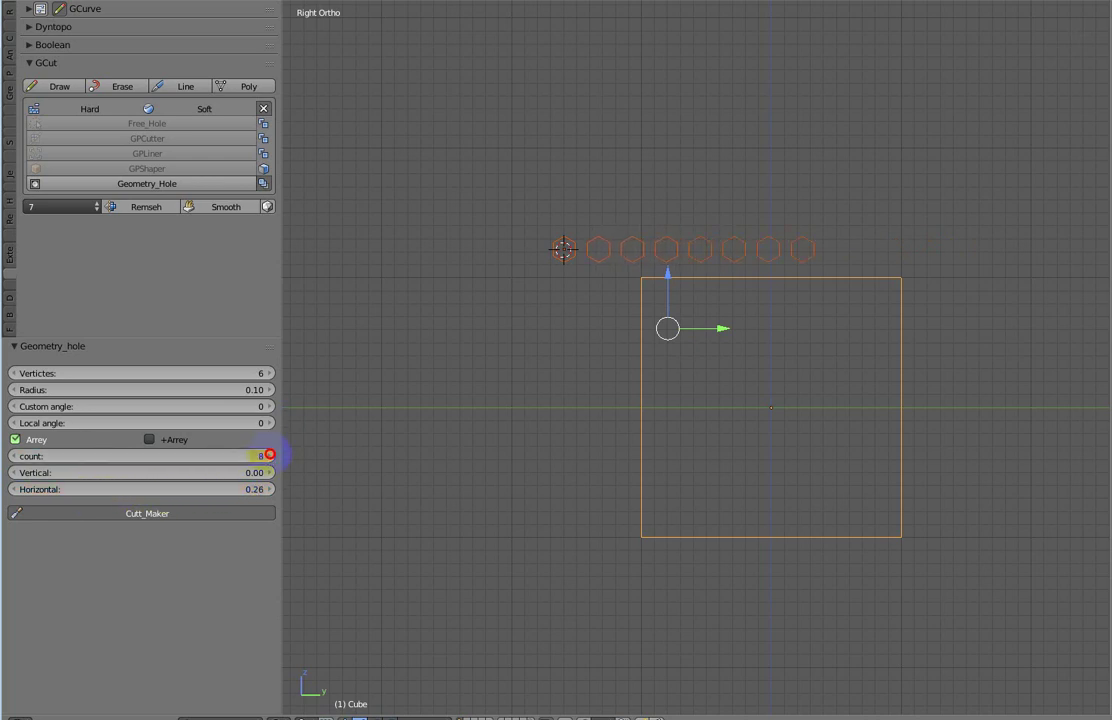
pyautogui.click(269, 455)
pyautogui.click(149, 440)
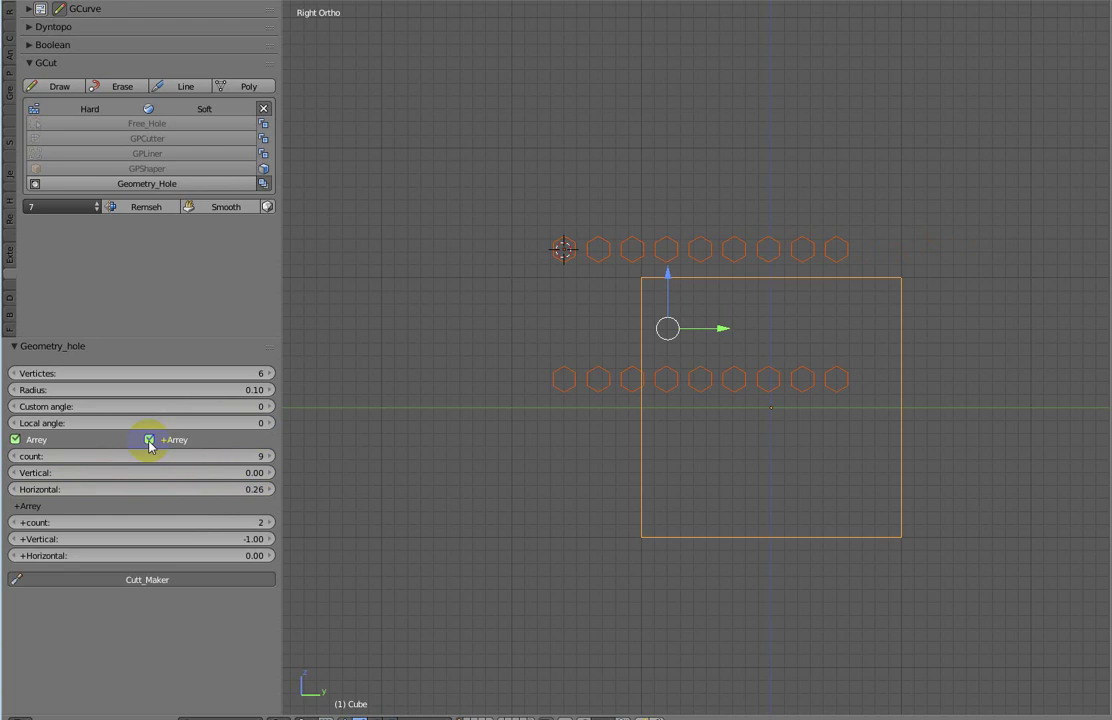
# Stagger the second row with a -0.19 vertical and 0.14 horizontal offset
pyautogui.click(205, 539)
pyautogui.write('-0.5')
pyautogui.press('Return')
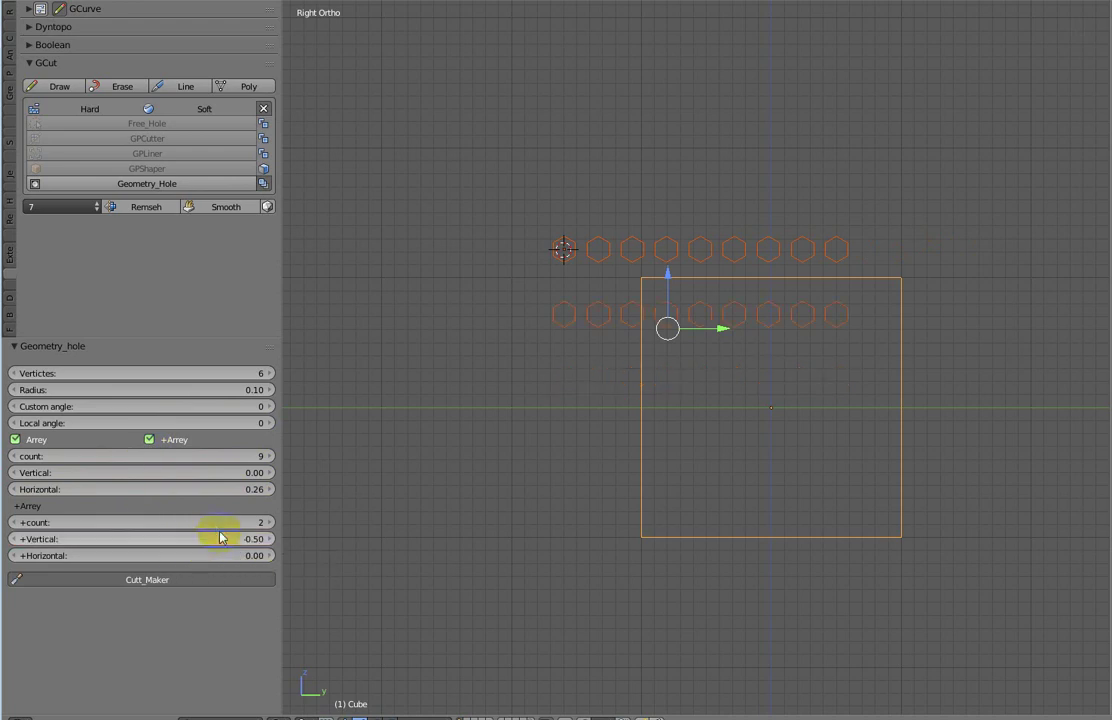
pyautogui.moveTo(218, 537); pyautogui.dragTo(278, 539)
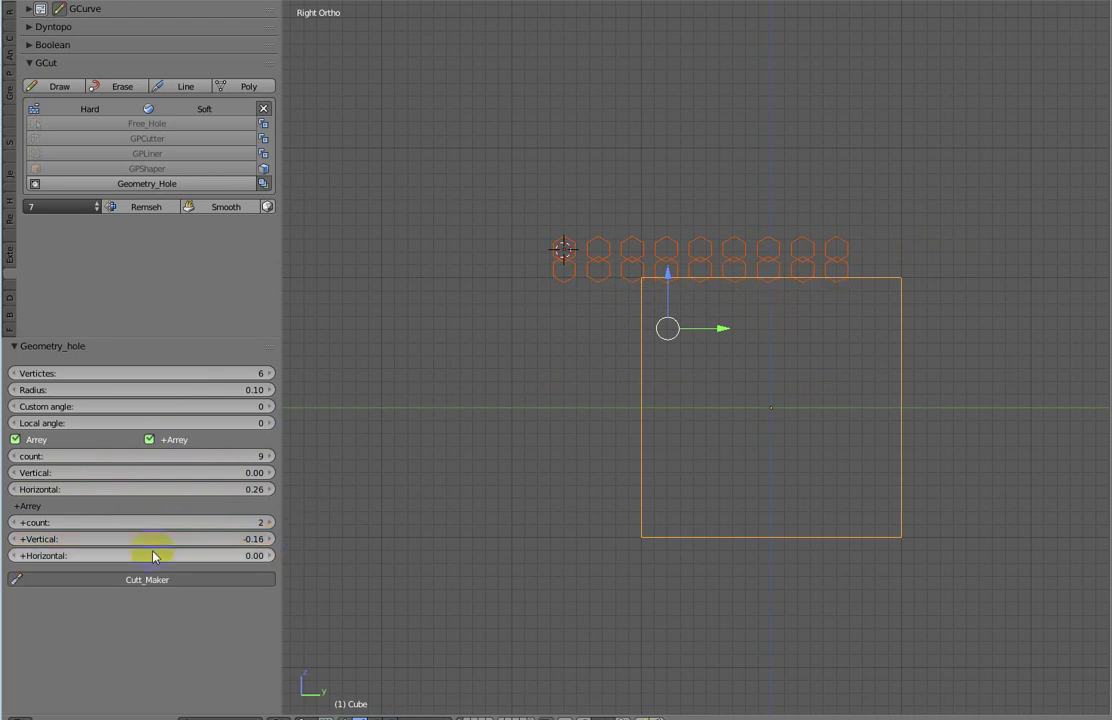
pyautogui.moveTo(117, 556); pyautogui.dragTo(138, 557)
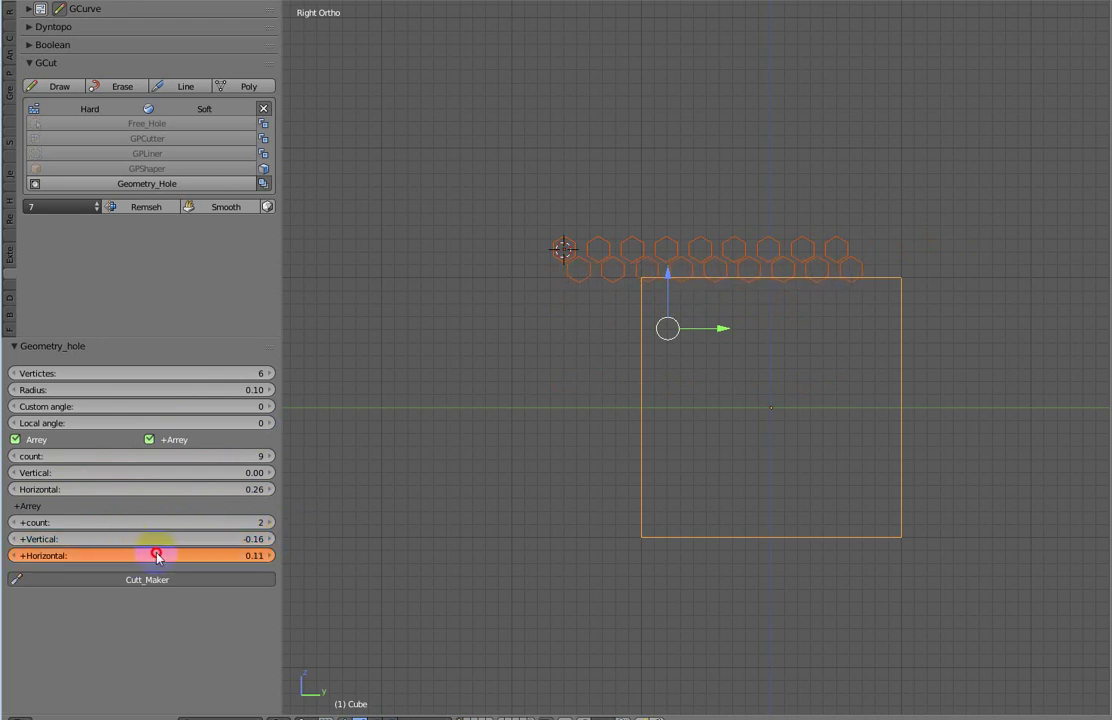
pyautogui.click(119, 539)
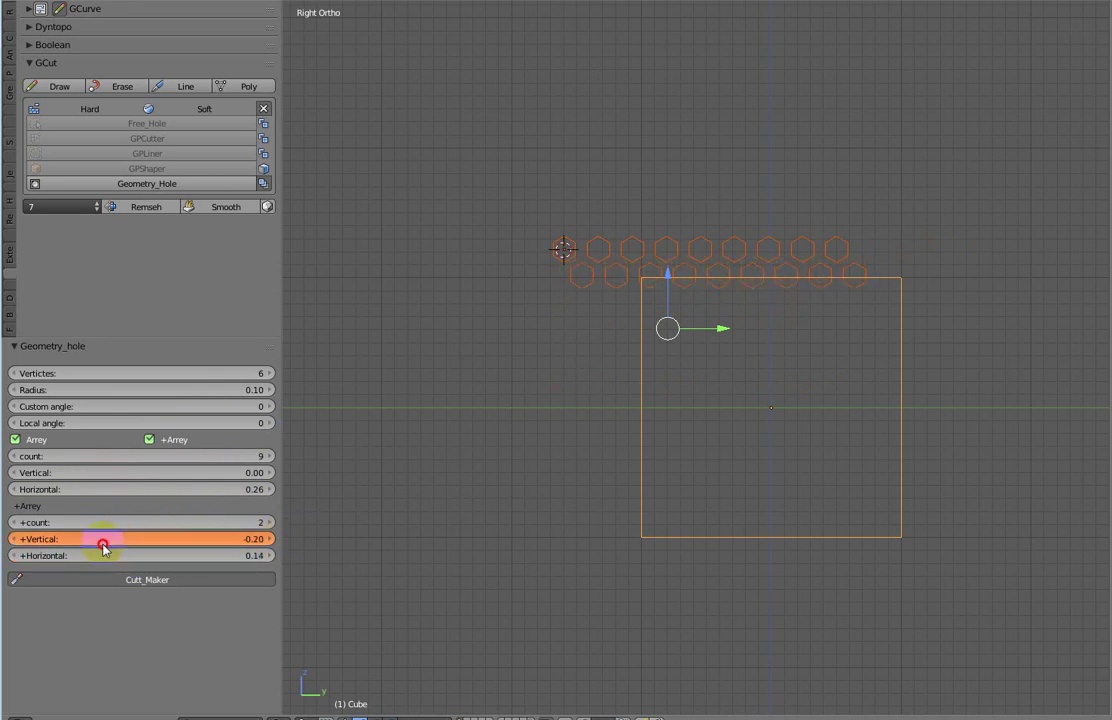
pyautogui.moveTo(107, 545); pyautogui.dragTo(119, 539)
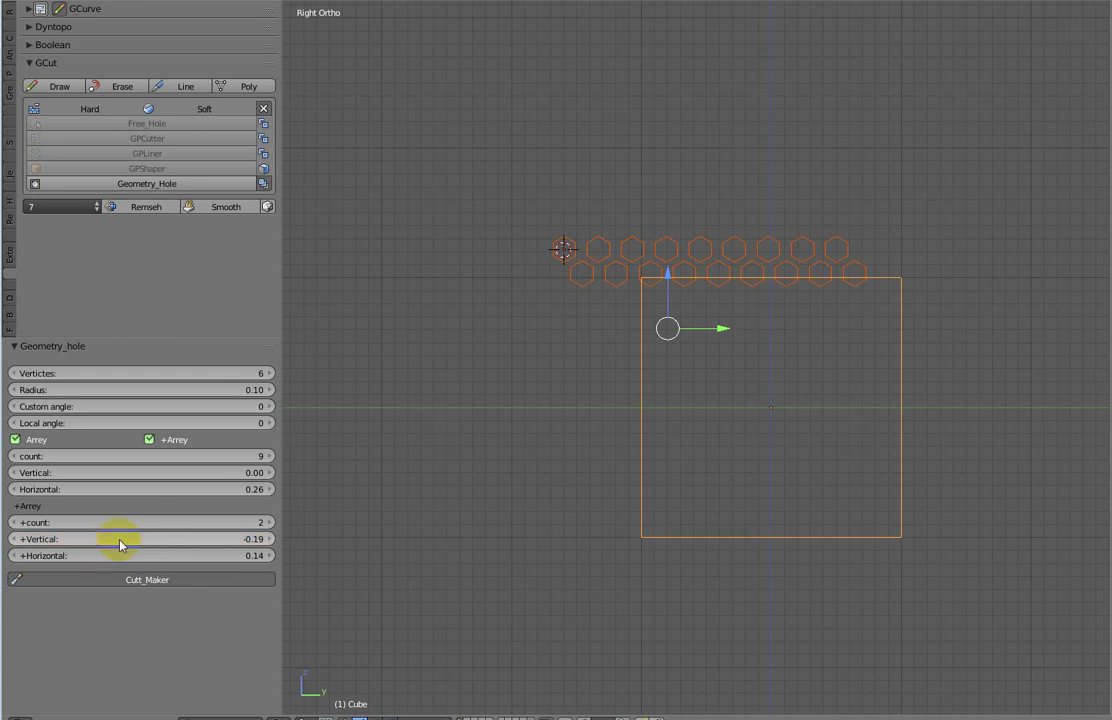
# Raise the row count to 8 and lower the hole side count
pyautogui.click(272, 523)
pyautogui.click(272, 523)
pyautogui.click(272, 523)
pyautogui.click(272, 523)
pyautogui.click(272, 523)
pyautogui.click(272, 523)
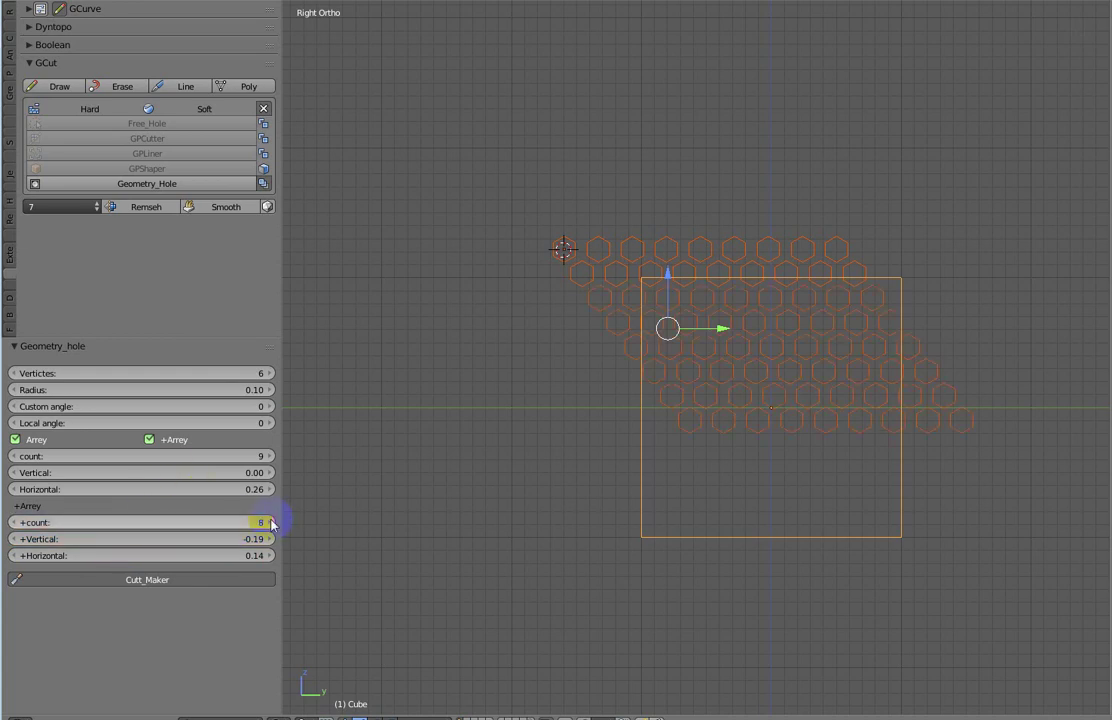
pyautogui.click(13, 374)
# Set the holes to 4 vertices, Custom angle to -37 and Local angle to -7
pyautogui.click(13, 374)
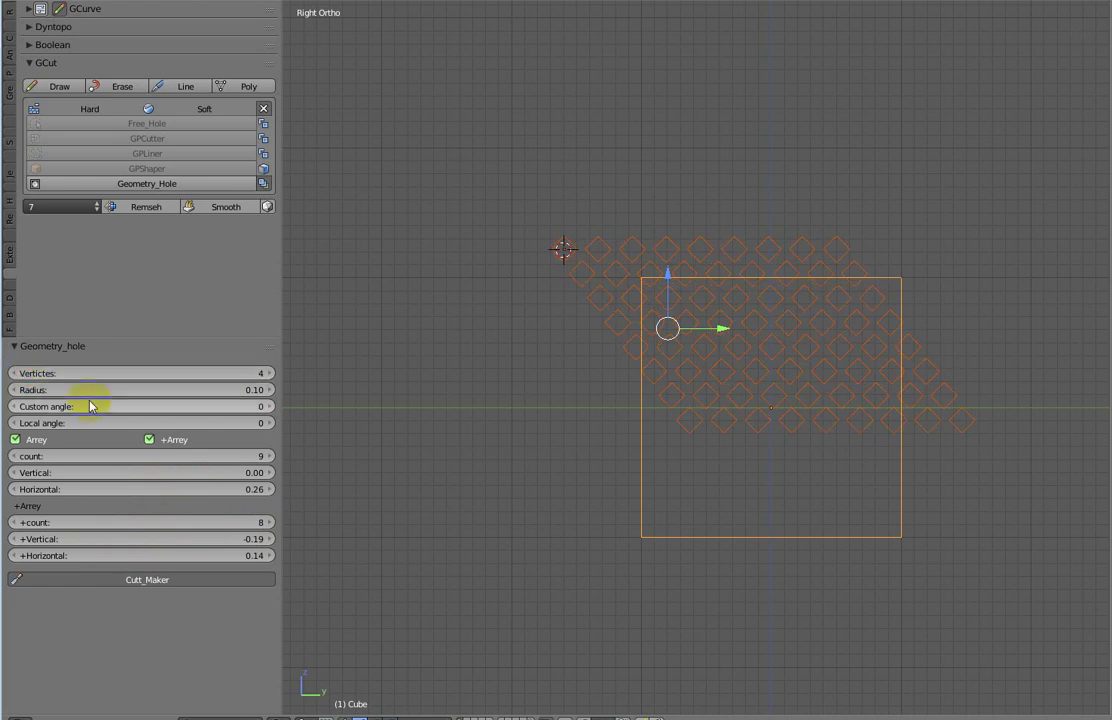
pyautogui.moveTo(115, 412); pyautogui.dragTo(82, 410)
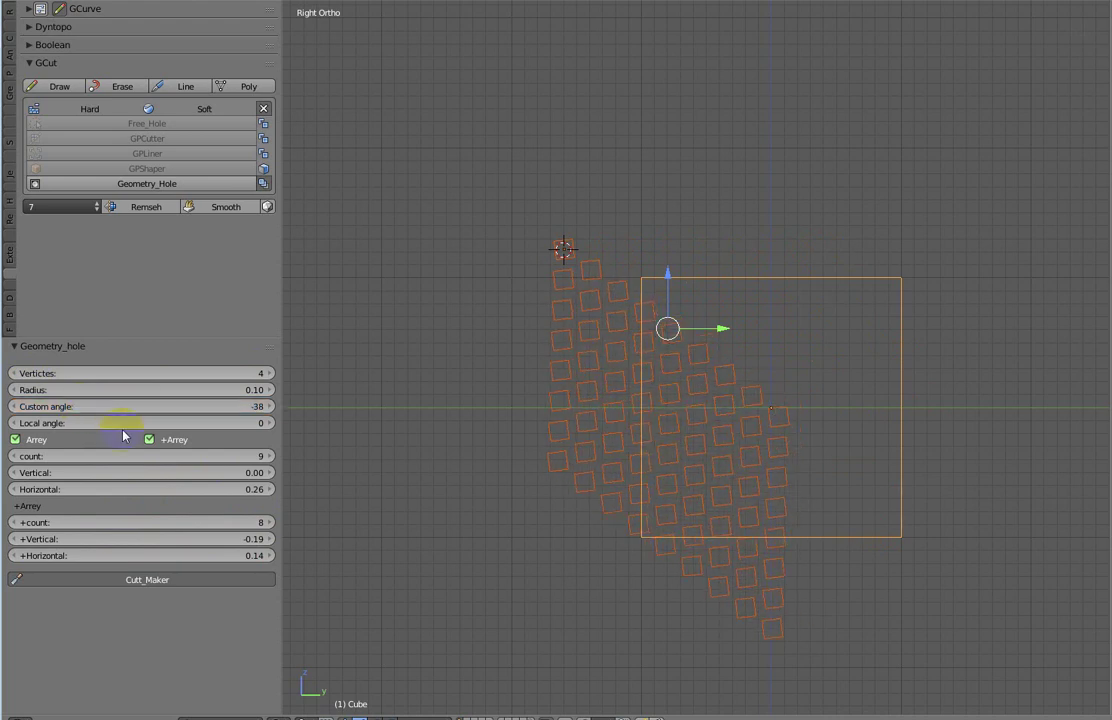
pyautogui.moveTo(161, 405); pyautogui.dragTo(167, 428)
pyautogui.moveTo(166, 404); pyautogui.dragTo(168, 410)
pyautogui.moveTo(285, 417)
pyautogui.keyDown('ctrl'); pyautogui.mouseDown(button='middle')
pyautogui.moveTo(634, 418)
pyautogui.moveTo(640, 546)
pyautogui.moveTo(663, 464)
pyautogui.moveTo(718, 523)
pyautogui.moveTo(737, 516)
pyautogui.moveTo(737, 571)
pyautogui.moveTo(585, 433)
pyautogui.moveTo(633, 417)
pyautogui.moveTo(609, 449)
pyautogui.mouseUp(button='middle'); pyautogui.keyUp('ctrl')
# Run Cutt_Maker from wireframe view, then return to solid shading to inspect the square holes
pyautogui.scroll(4, 743, 402)
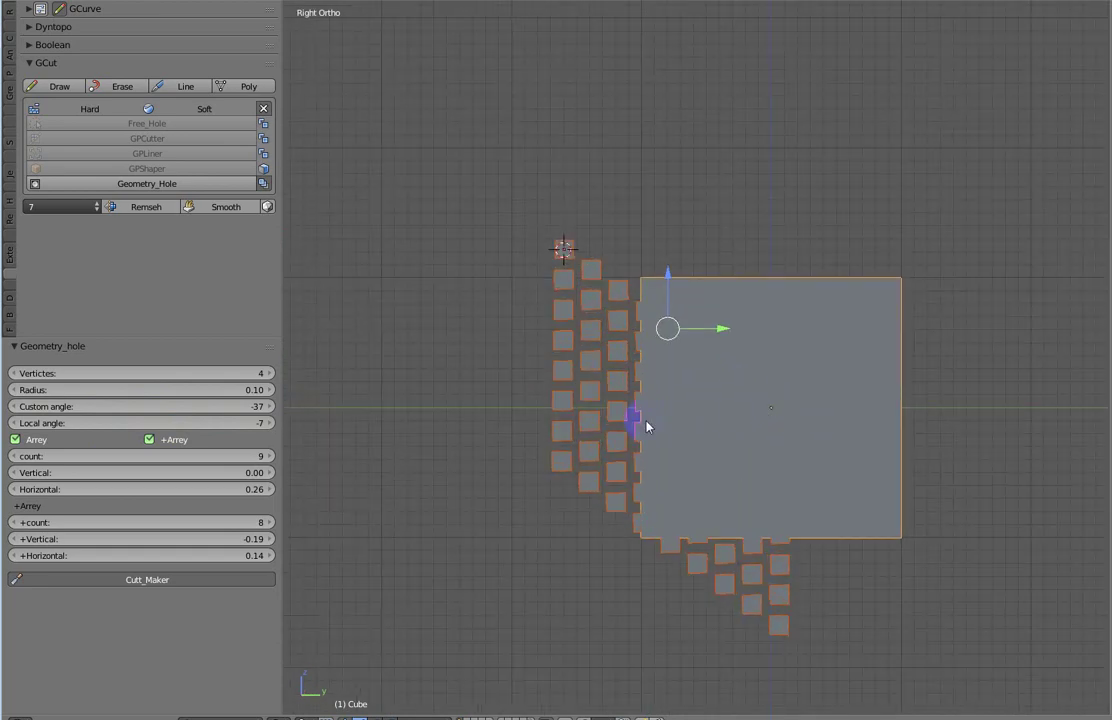
pyautogui.press('z')
pyautogui.click(740, 455)
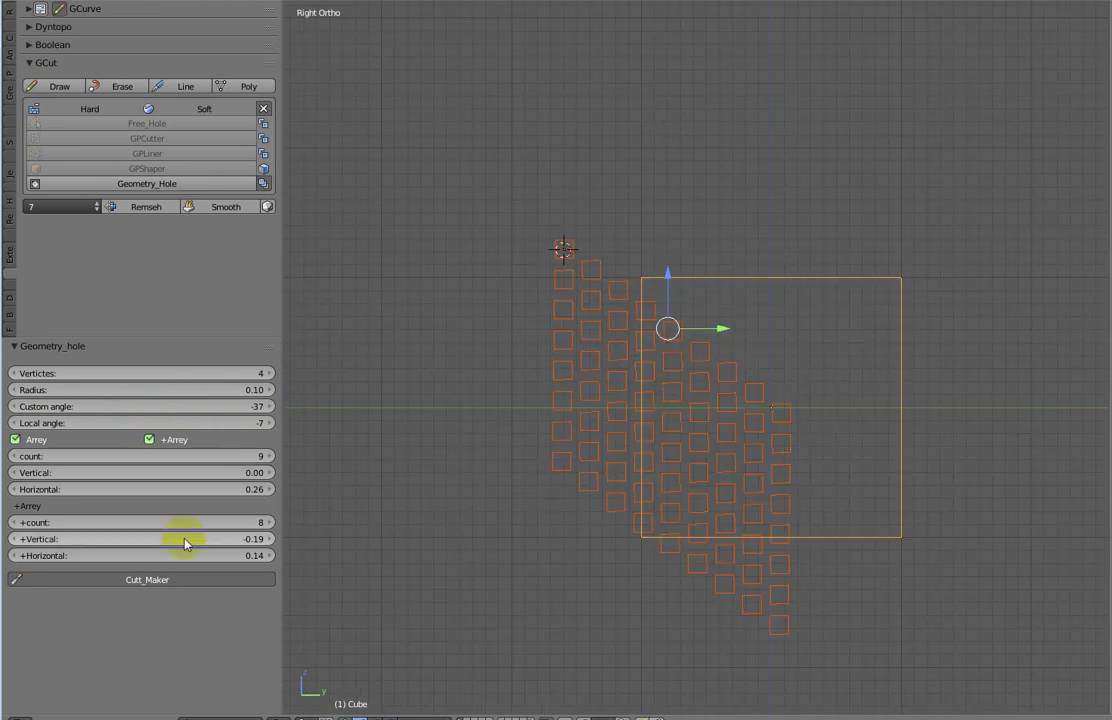
pyautogui.click(175, 582)
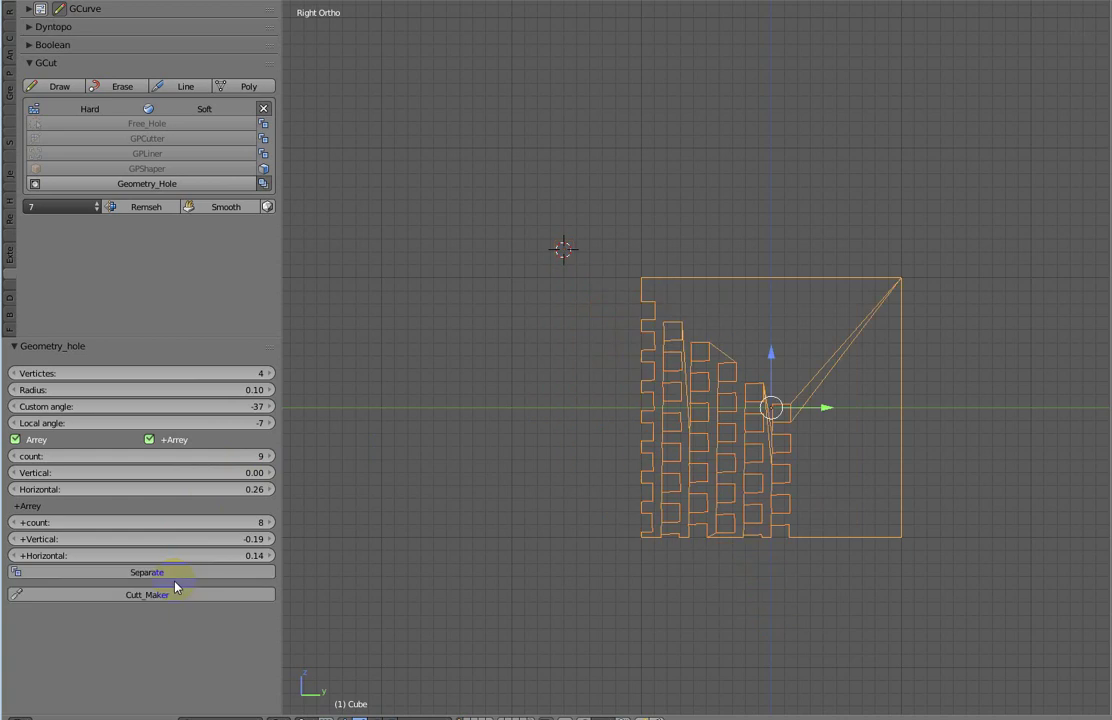
pyautogui.press('z')
pyautogui.click(615, 583)
pyautogui.moveTo(615, 583)
pyautogui.mouseDown(button='middle')
pyautogui.moveTo(609, 512)
pyautogui.moveTo(735, 519)
pyautogui.moveTo(612, 572)
pyautogui.mouseUp(button='middle')
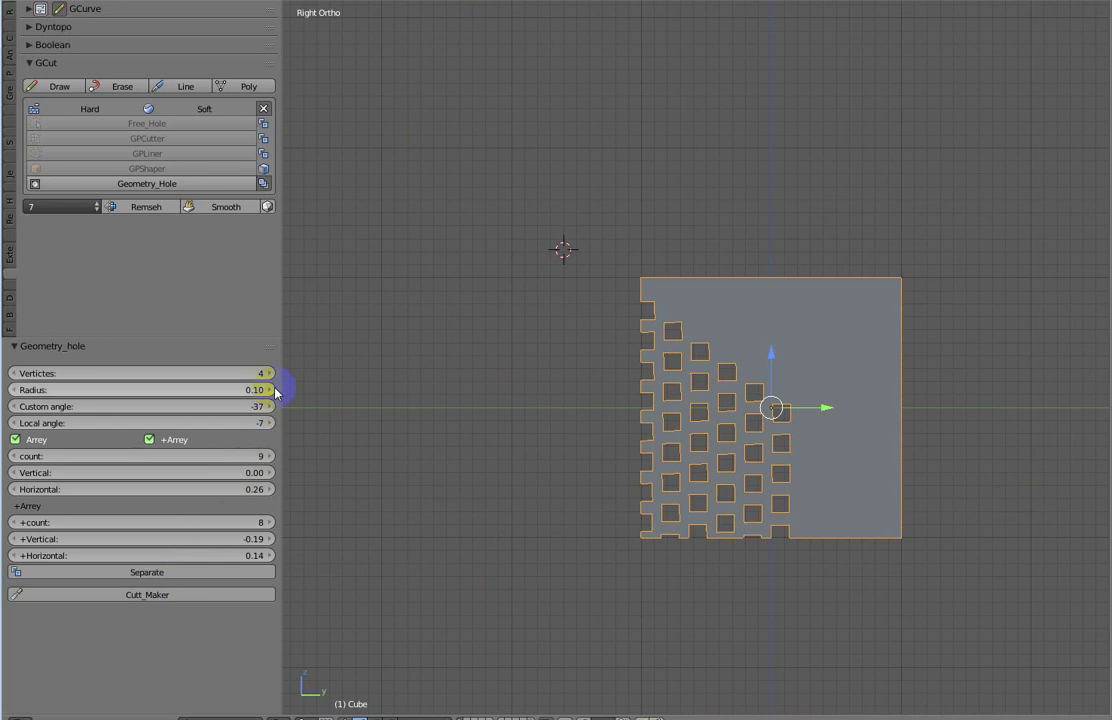
# Raise the holes per row to 11 and adjust the pattern's custom angle
pyautogui.click(270, 456)
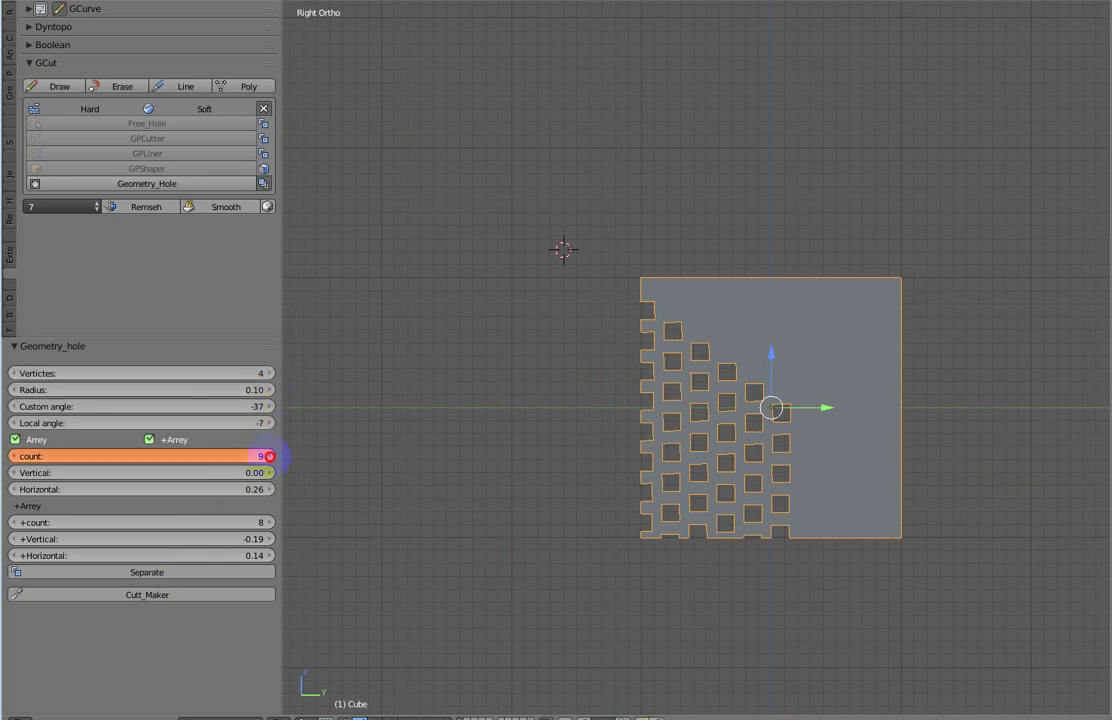
pyautogui.click(270, 456)
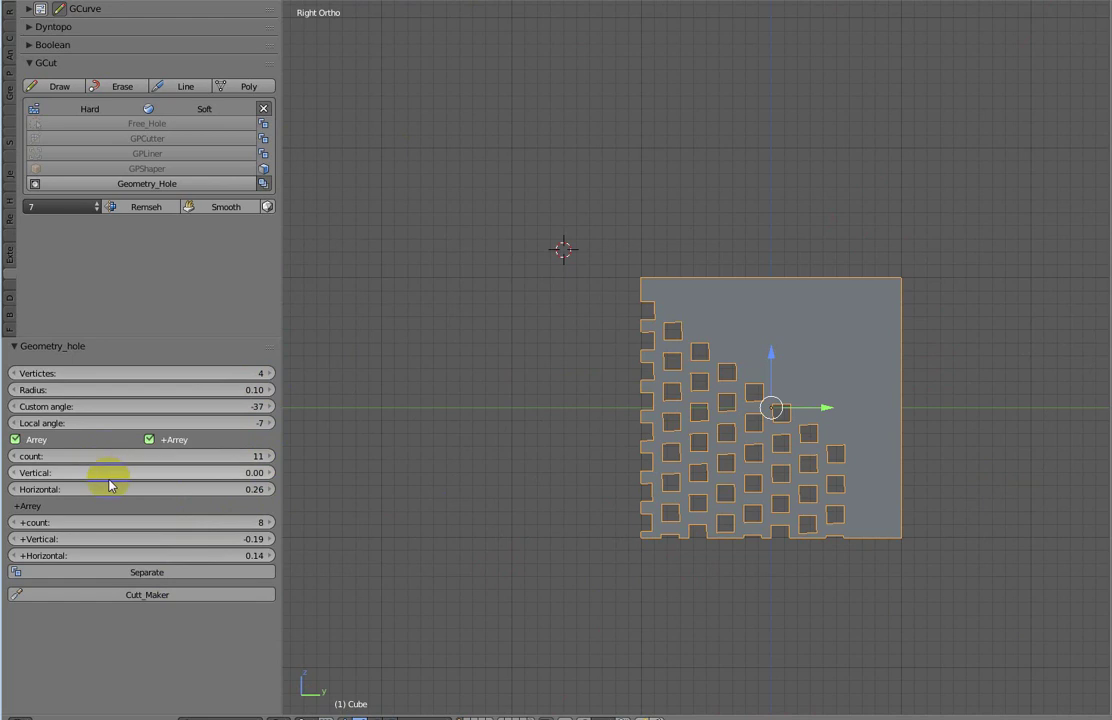
pyautogui.moveTo(135, 408); pyautogui.dragTo(130, 406)
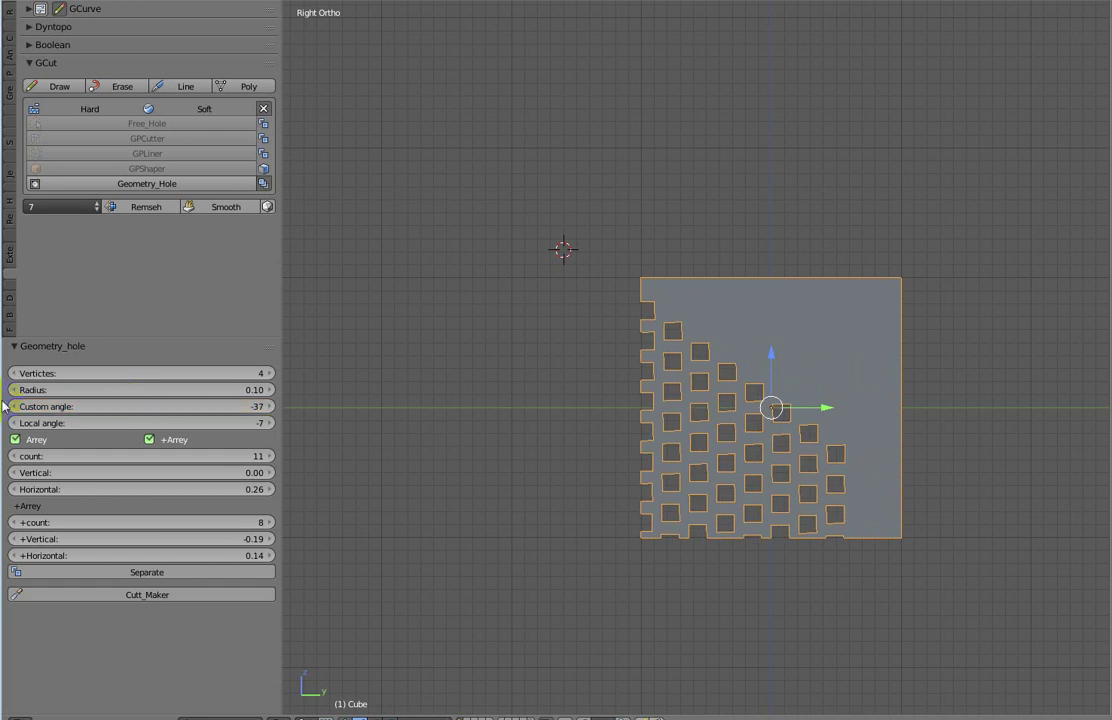
# Set the hole side count to 6 to make hexagonal holes
pyautogui.click(271, 374)
pyautogui.click(271, 374)
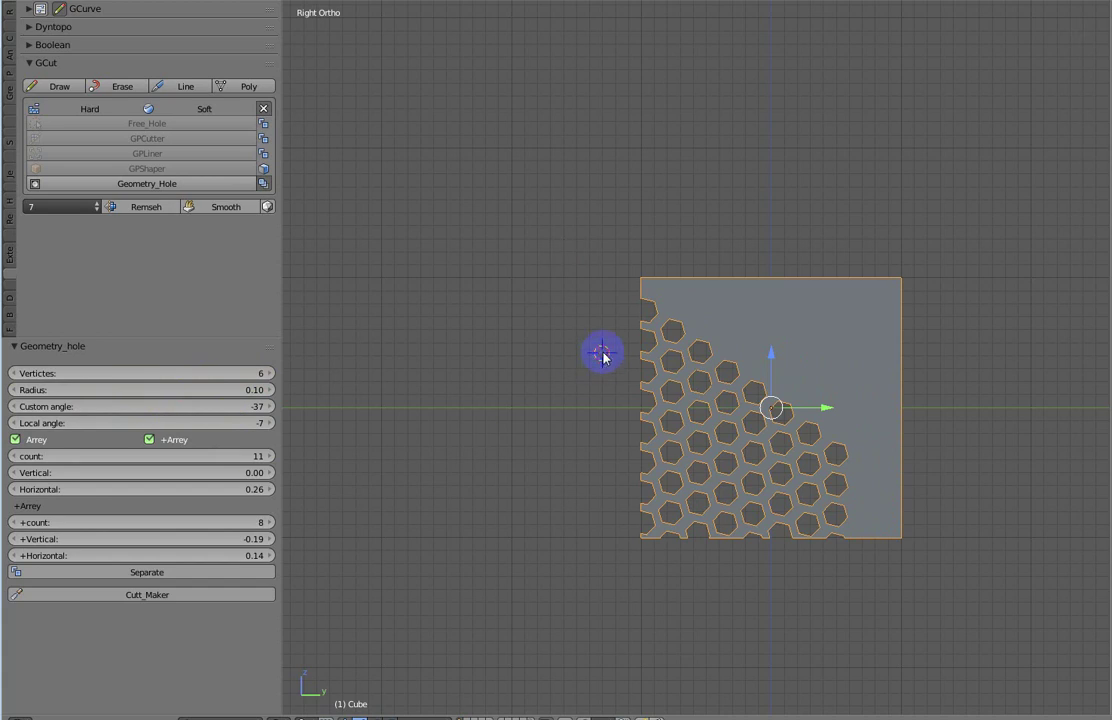
pyautogui.click(202, 373)
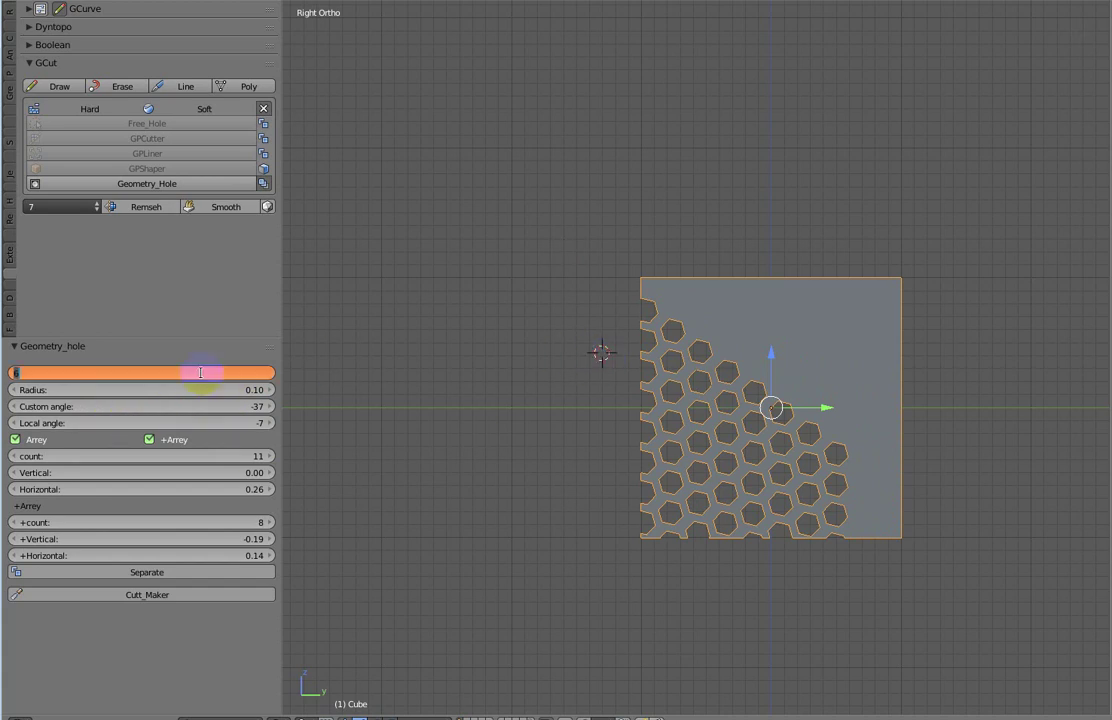
pyautogui.press('Return')
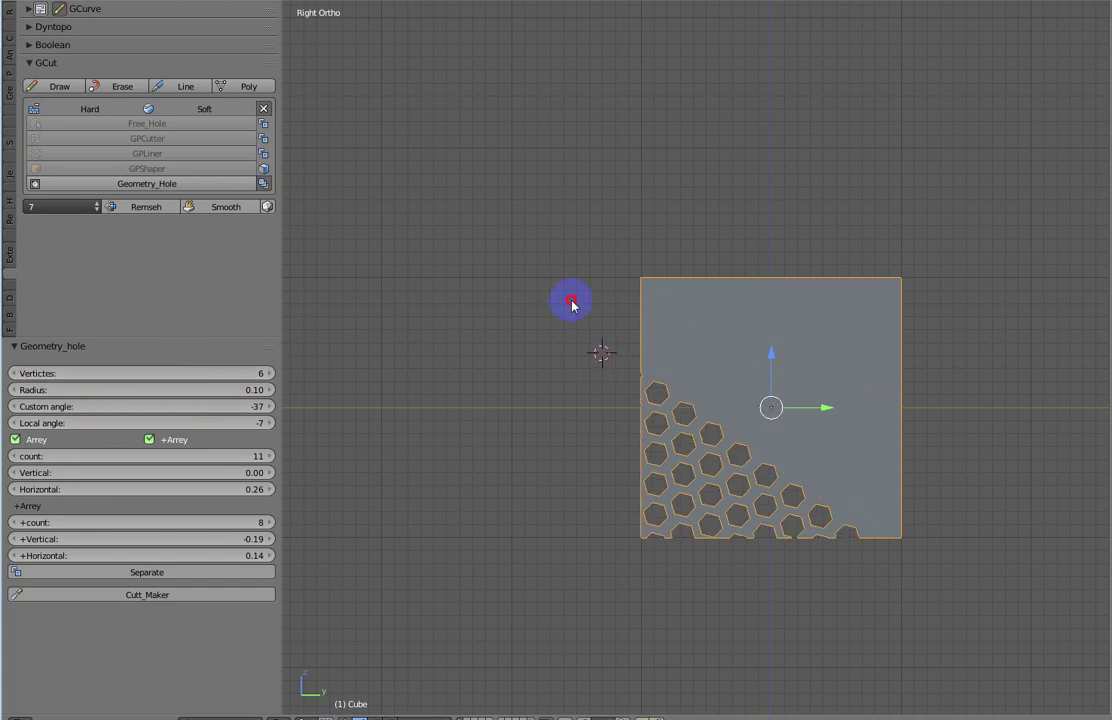
# Move the 3D cursor up-left of the cube, regenerate the grid there and tilt it to -38
pyautogui.click(571, 303)
pyautogui.click(149, 373)
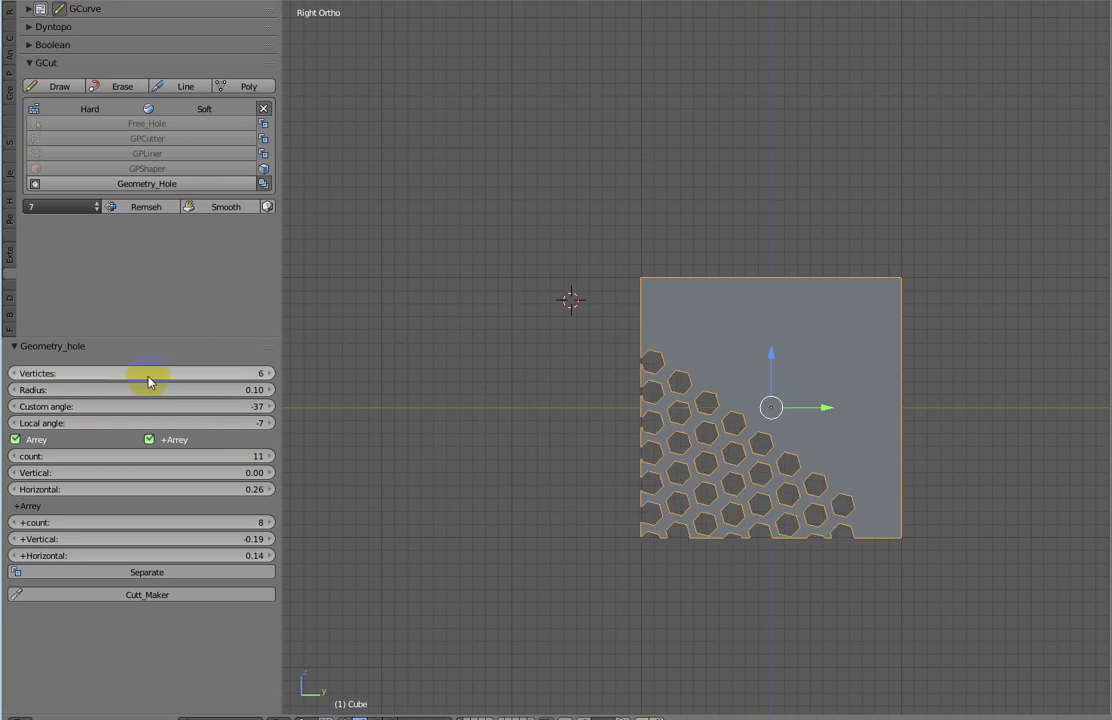
pyautogui.click(543, 234)
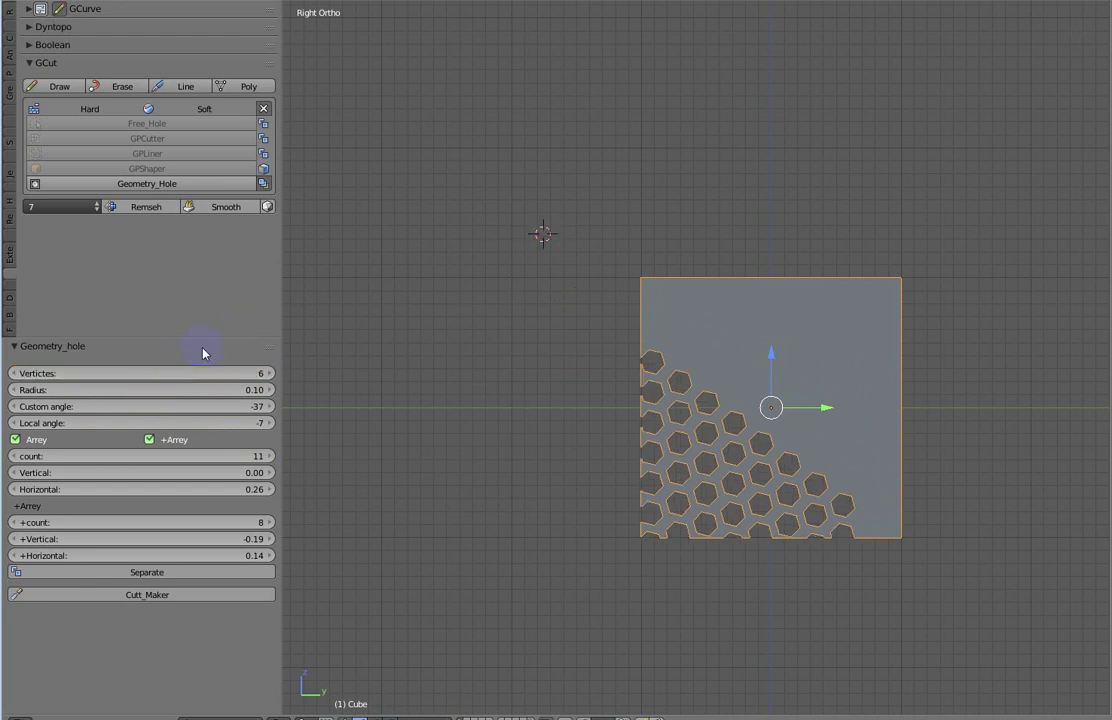
pyautogui.click(190, 373)
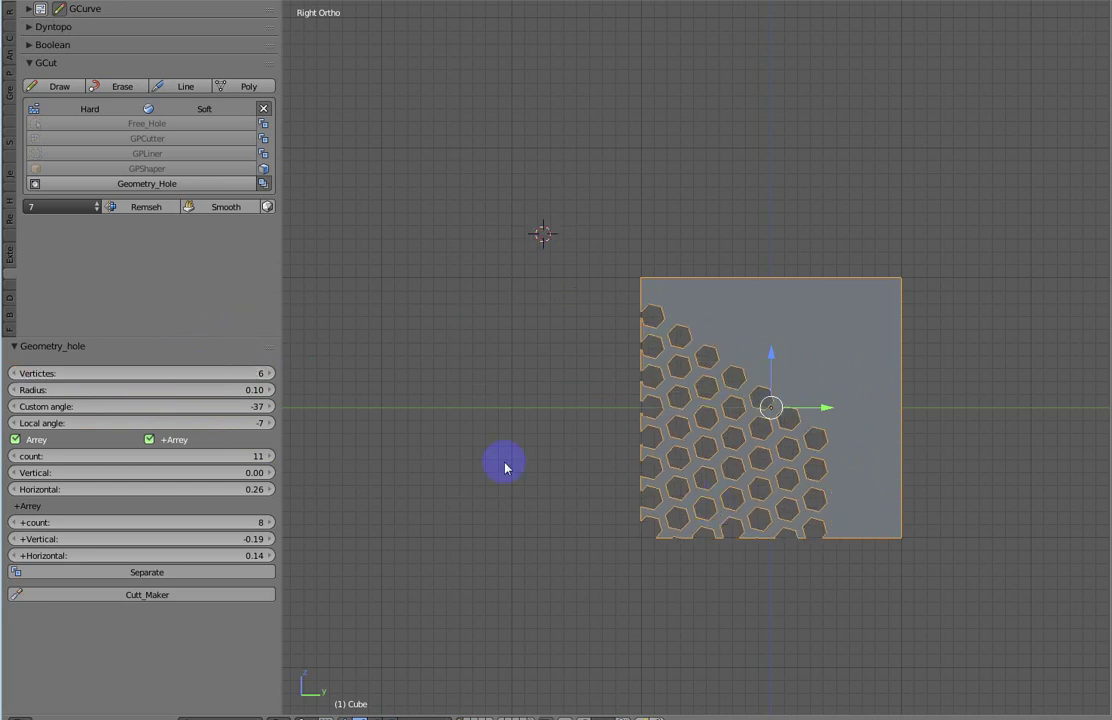
pyautogui.moveTo(174, 409); pyautogui.dragTo(178, 414)
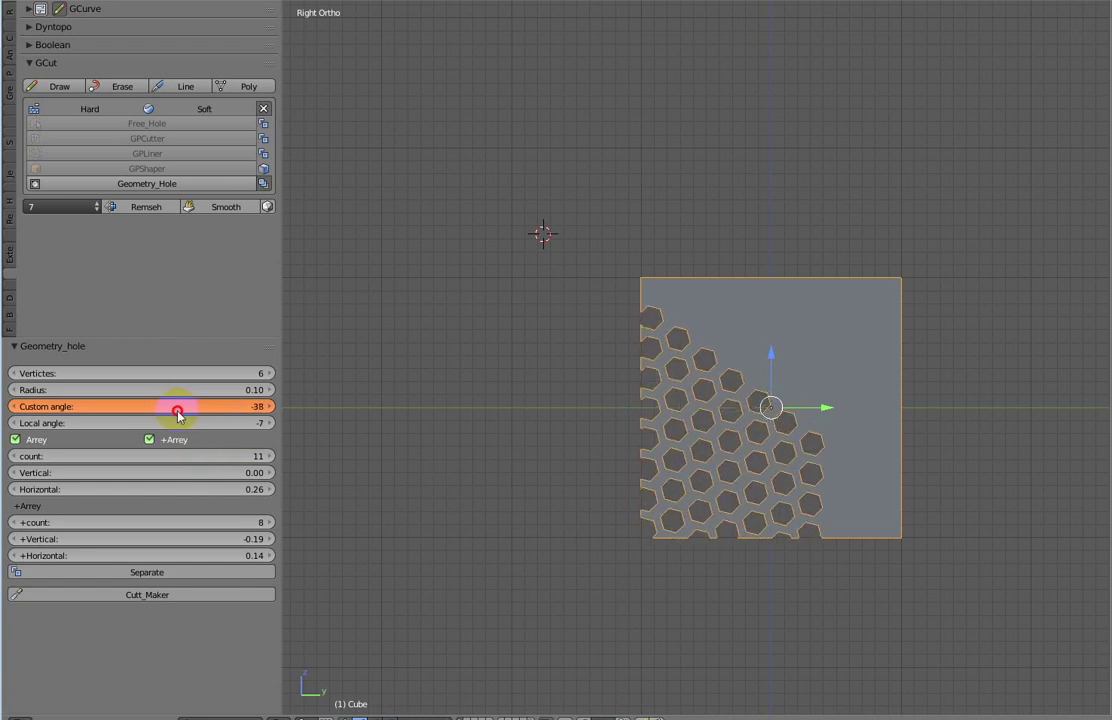
pyautogui.click(116, 574)
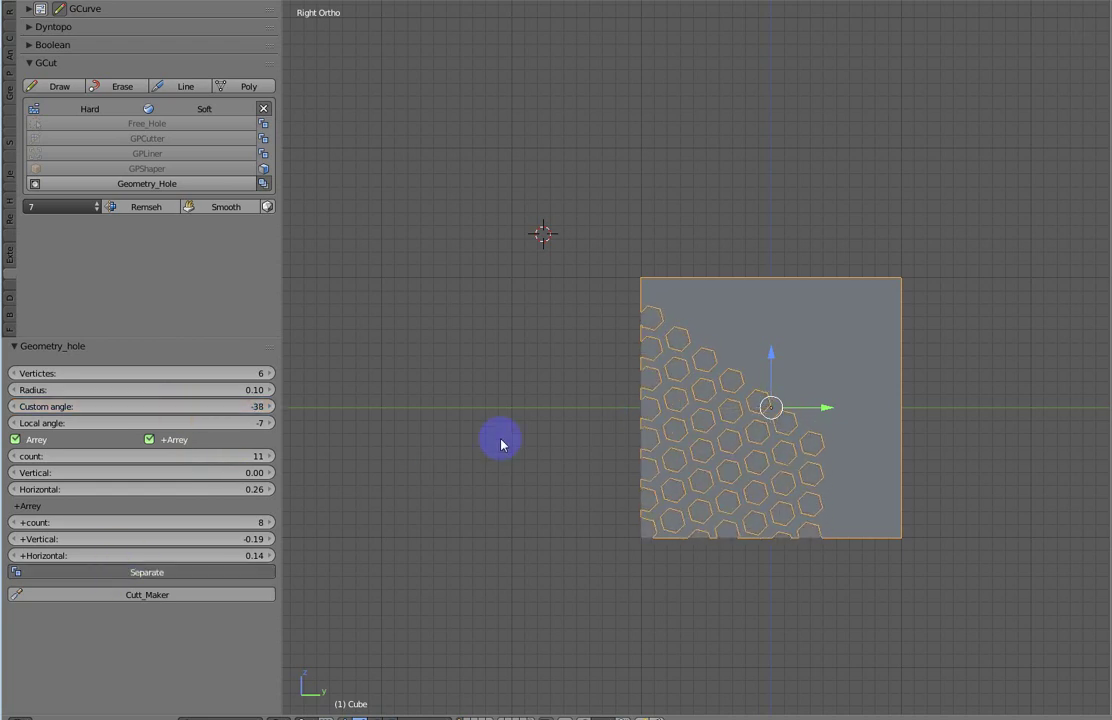
pyautogui.moveTo(501, 445)
pyautogui.mouseDown(button='middle')
pyautogui.moveTo(596, 447)
pyautogui.moveTo(514, 471)
pyautogui.moveTo(504, 427)
pyautogui.moveTo(593, 447)
pyautogui.moveTo(683, 449)
pyautogui.moveTo(777, 516)
pyautogui.moveTo(680, 446)
pyautogui.mouseUp(button='middle')
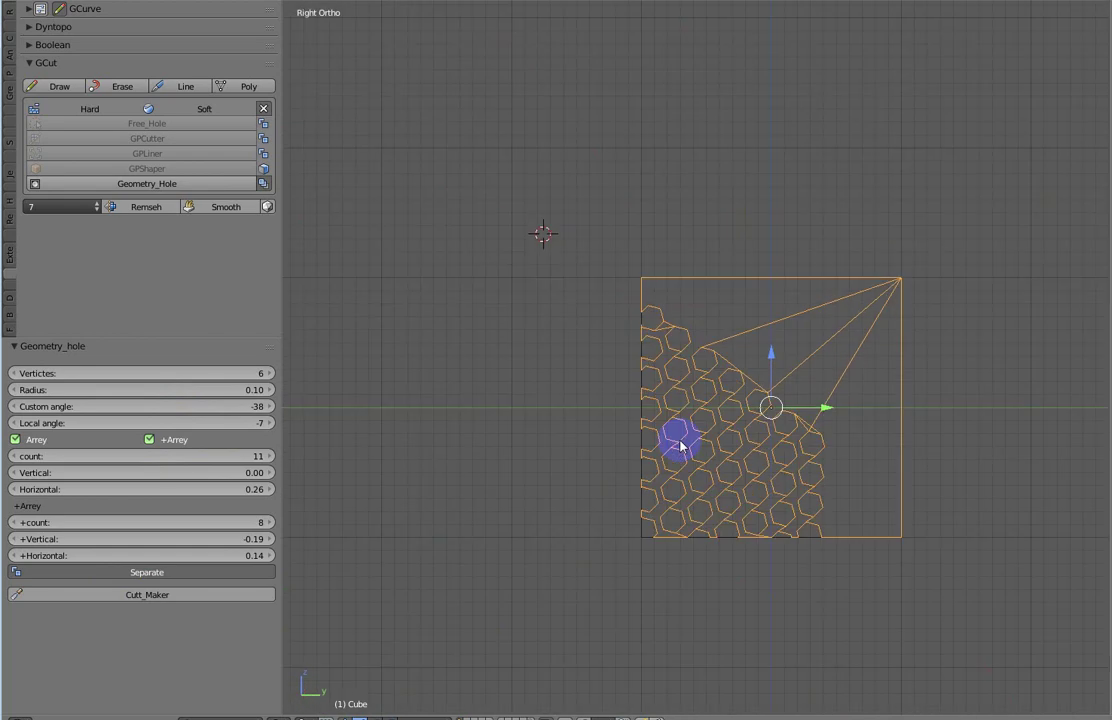
pyautogui.scroll(-1, 670, 551)
pyautogui.keyDown('shift'); pyautogui.moveTo(573, 471); pyautogui.dragTo(561, 424, button='middle'); pyautogui.keyUp('shift')
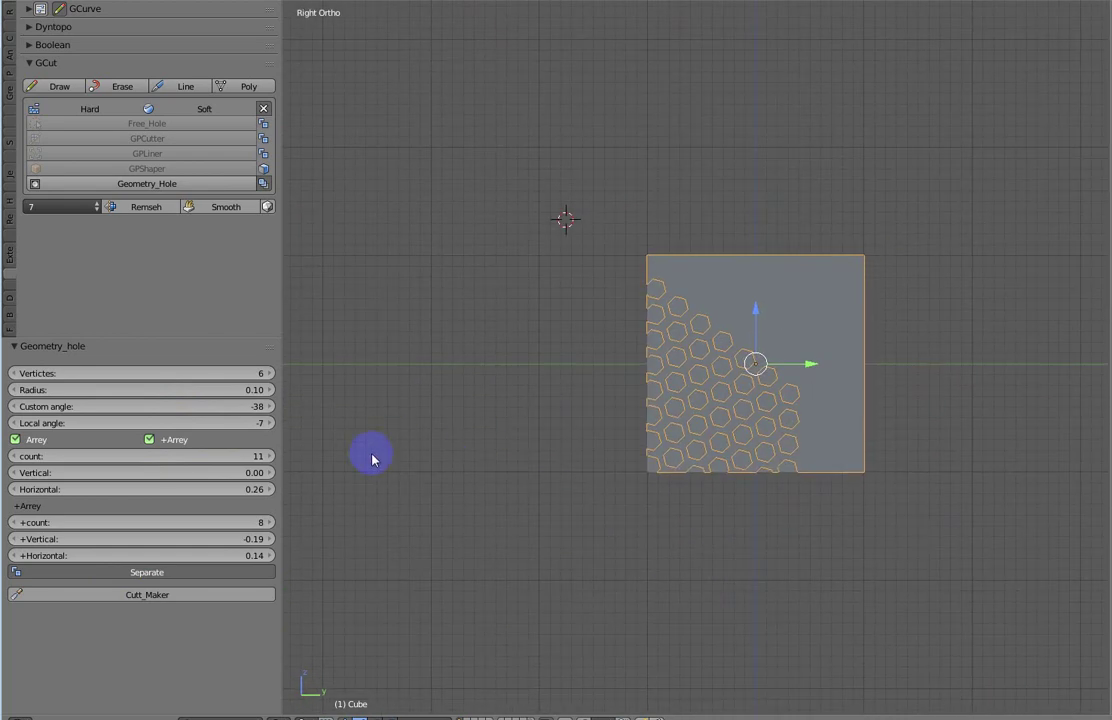
# Separate the hexagon cutters from the cube into their own Cylinder object
pyautogui.click(130, 576)
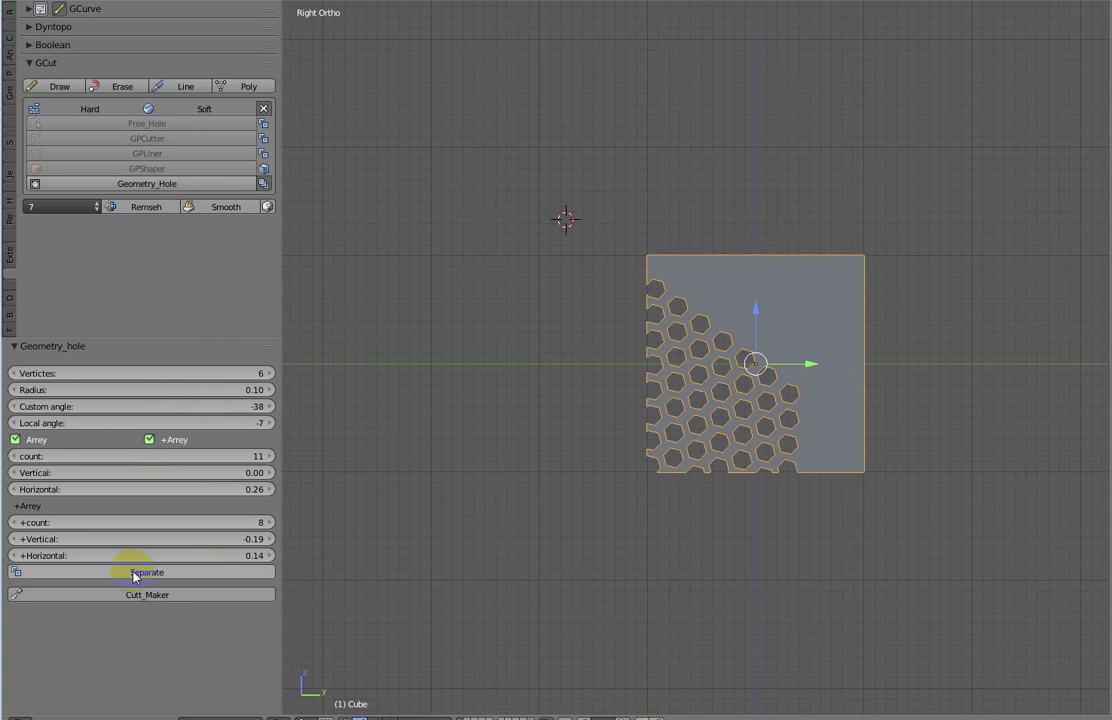
pyautogui.click(138, 594)
pyautogui.moveTo(427, 493)
pyautogui.mouseDown(button='middle')
pyautogui.moveTo(541, 516)
pyautogui.moveTo(506, 487)
pyautogui.mouseUp(button='middle')
pyautogui.press('z')
pyautogui.moveTo(862, 454)
pyautogui.mouseDown(button='middle')
pyautogui.moveTo(722, 500)
pyautogui.moveTo(789, 481)
pyautogui.moveTo(799, 434)
pyautogui.moveTo(710, 452)
pyautogui.moveTo(687, 472)
pyautogui.moveTo(688, 454)
pyautogui.moveTo(742, 439)
pyautogui.moveTo(751, 418)
pyautogui.moveTo(784, 531)
pyautogui.moveTo(854, 417)
pyautogui.moveTo(794, 355)
pyautogui.moveTo(690, 358)
pyautogui.moveTo(807, 323)
pyautogui.moveTo(861, 367)
pyautogui.moveTo(881, 407)
pyautogui.moveTo(590, 418)
pyautogui.moveTo(633, 390)
pyautogui.moveTo(844, 405)
pyautogui.moveTo(737, 396)
pyautogui.mouseUp(button='middle')
pyautogui.press('z')
# Edit the Cylinder cutter in wireframe right view with all geometry selected, showing its HOps Helper modifiers
pyautogui.rightClick(690, 358)
pyautogui.press('Tab')
pyautogui.press('z')
pyautogui.press('KP_3')
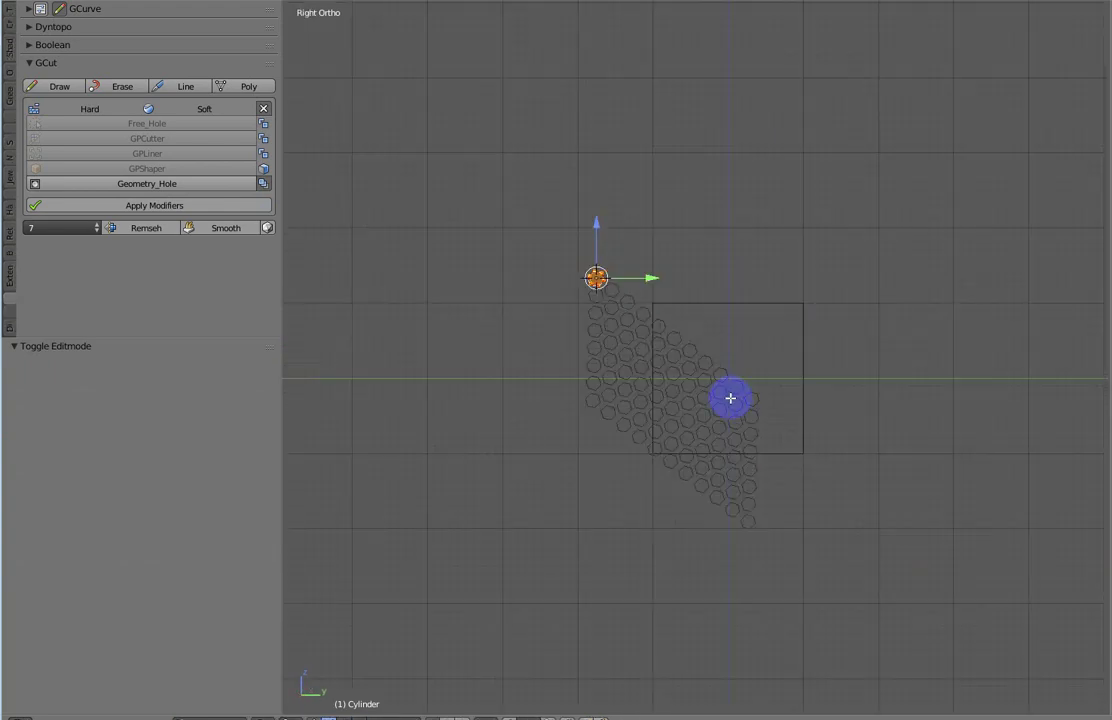
pyautogui.press('a')
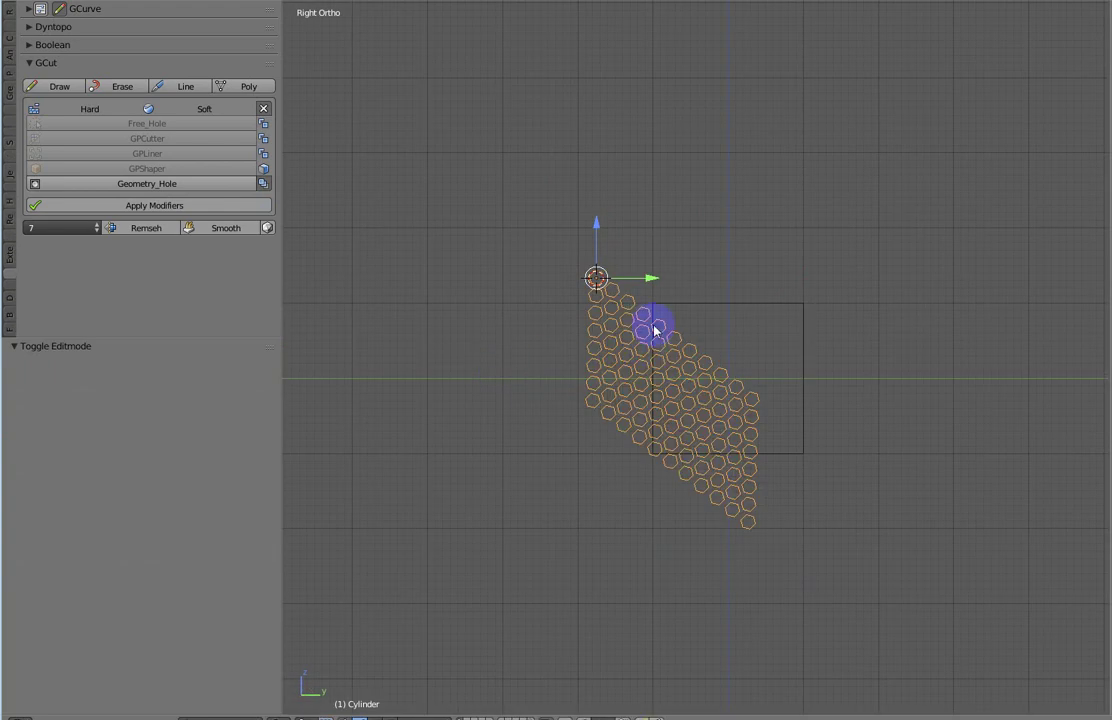
pyautogui.scroll(2, 650, 325)
pyautogui.keyDown('shift'); pyautogui.moveTo(767, 330); pyautogui.dragTo(748, 342, button='middle'); pyautogui.keyUp('shift')
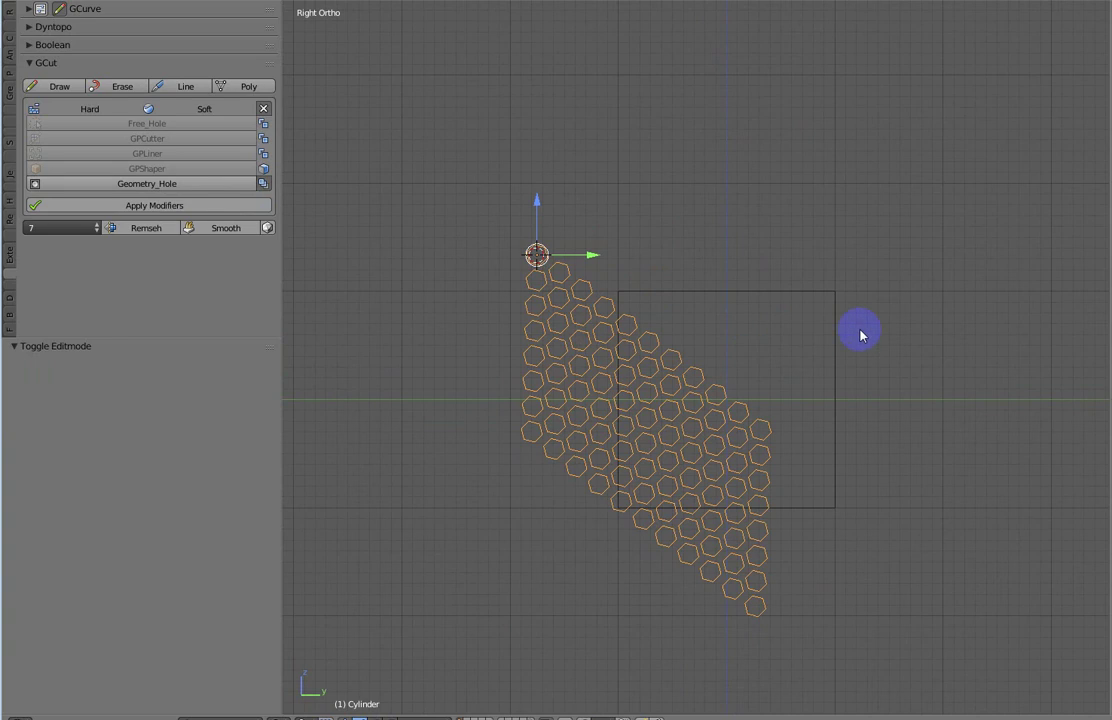
pyautogui.hotkey('ctrl', '`')
# Reposition the HOps Helper and expand both Array modifier panels
pyautogui.moveTo(872, 138); pyautogui.dragTo(944, 134)
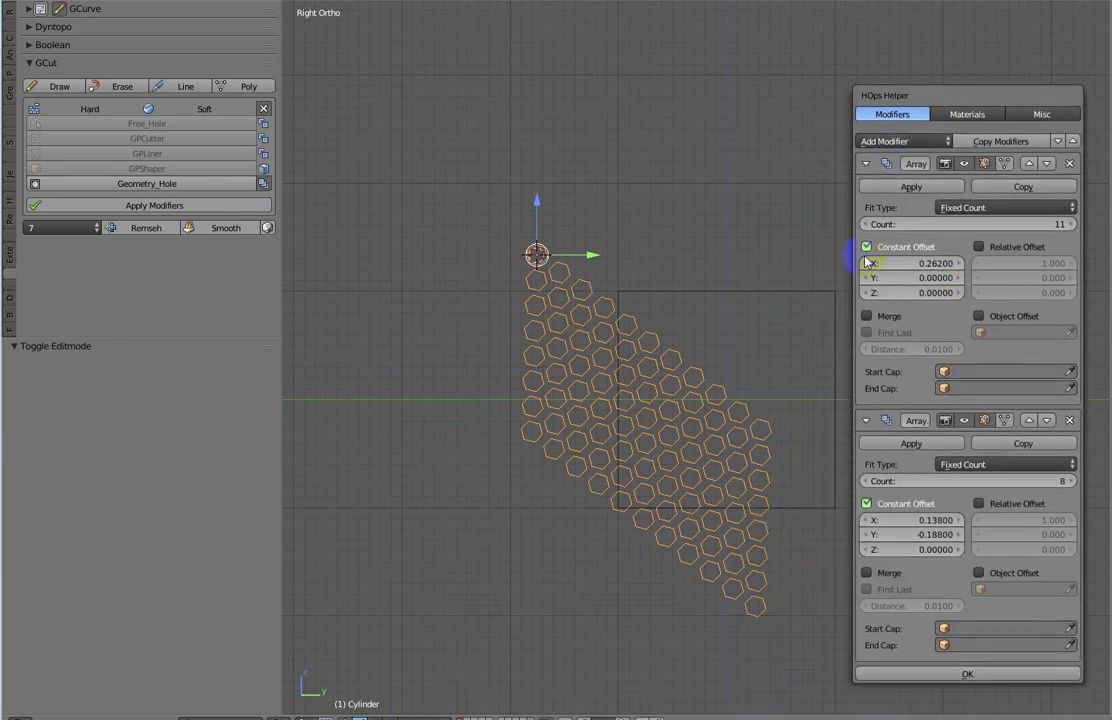
pyautogui.click(866, 164)
pyautogui.click(867, 388)
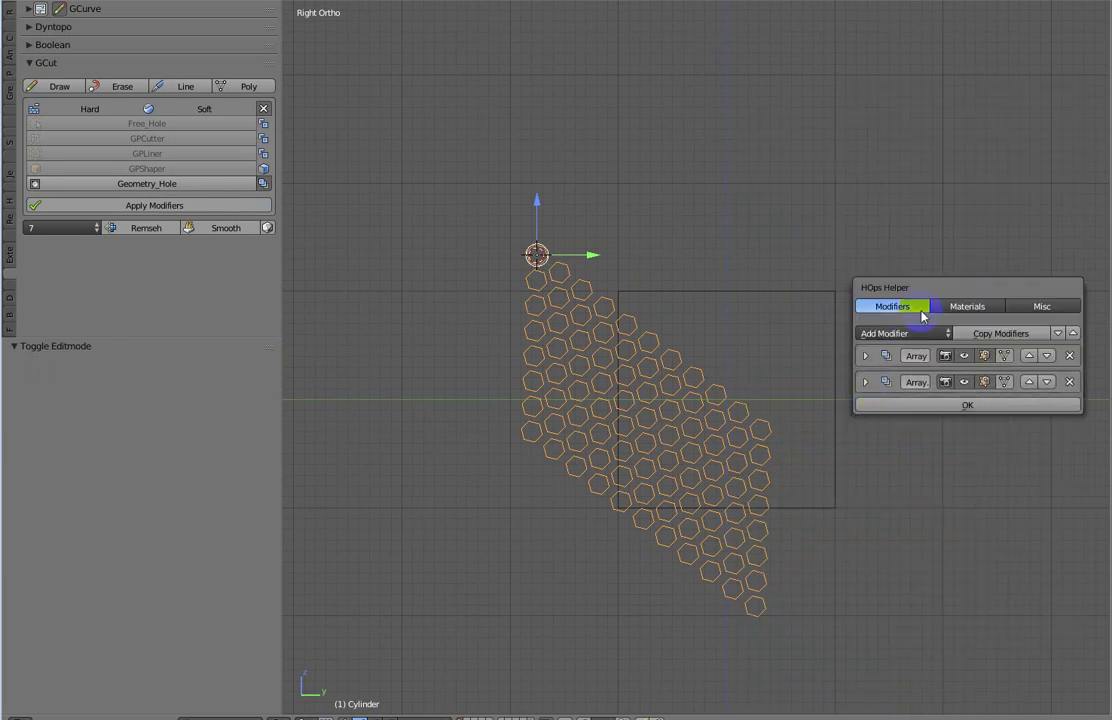
pyautogui.moveTo(914, 290); pyautogui.dragTo(832, 236)
pyautogui.click(784, 298)
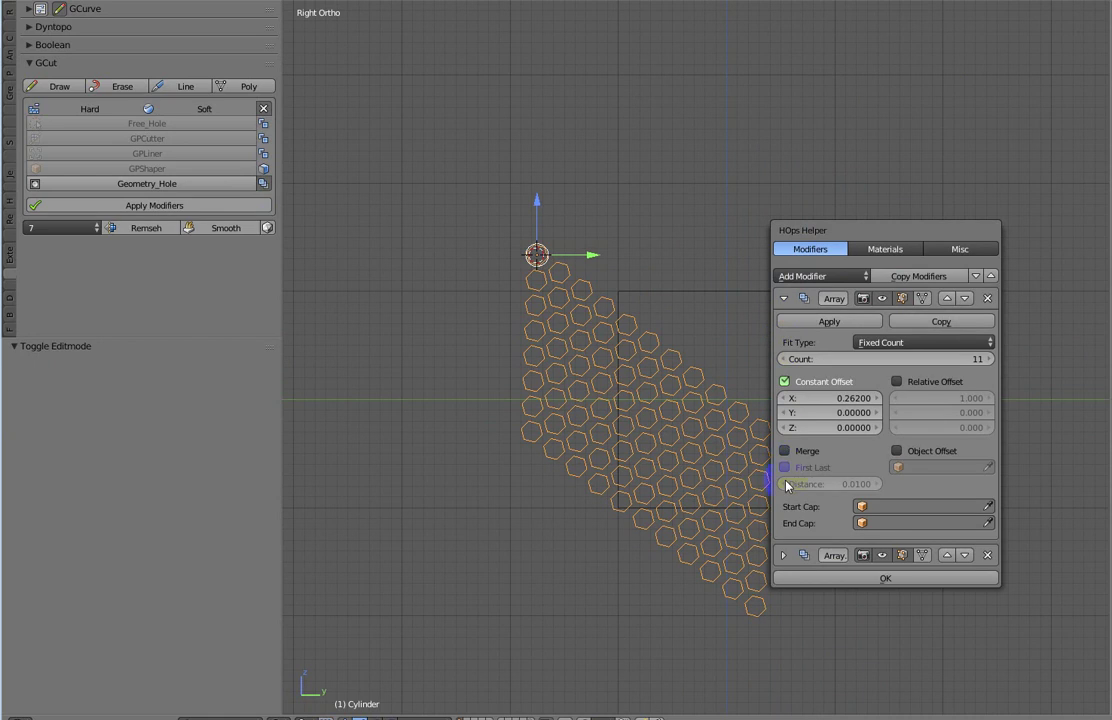
pyautogui.click(784, 555)
pyautogui.moveTo(907, 148); pyautogui.dragTo(976, 107)
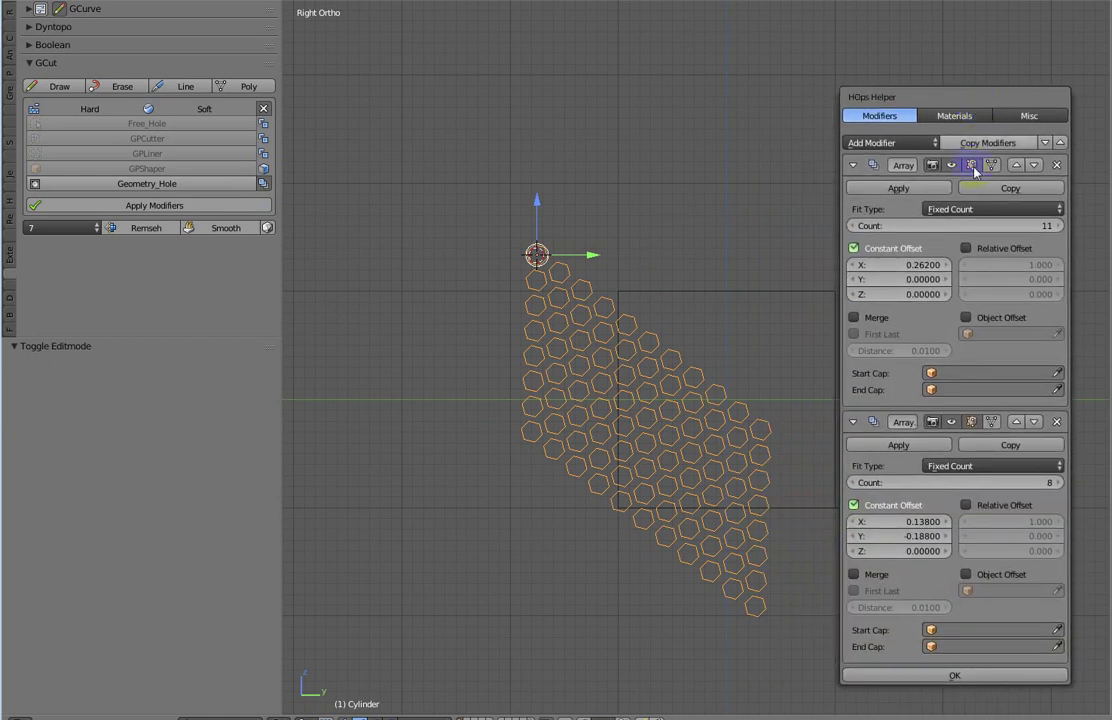
# Raise the second Array's count from 8 to 11 for an 11-by-11 grid
pyautogui.click(984, 229)
pyautogui.moveTo(984, 229); pyautogui.dragTo(985, 243)
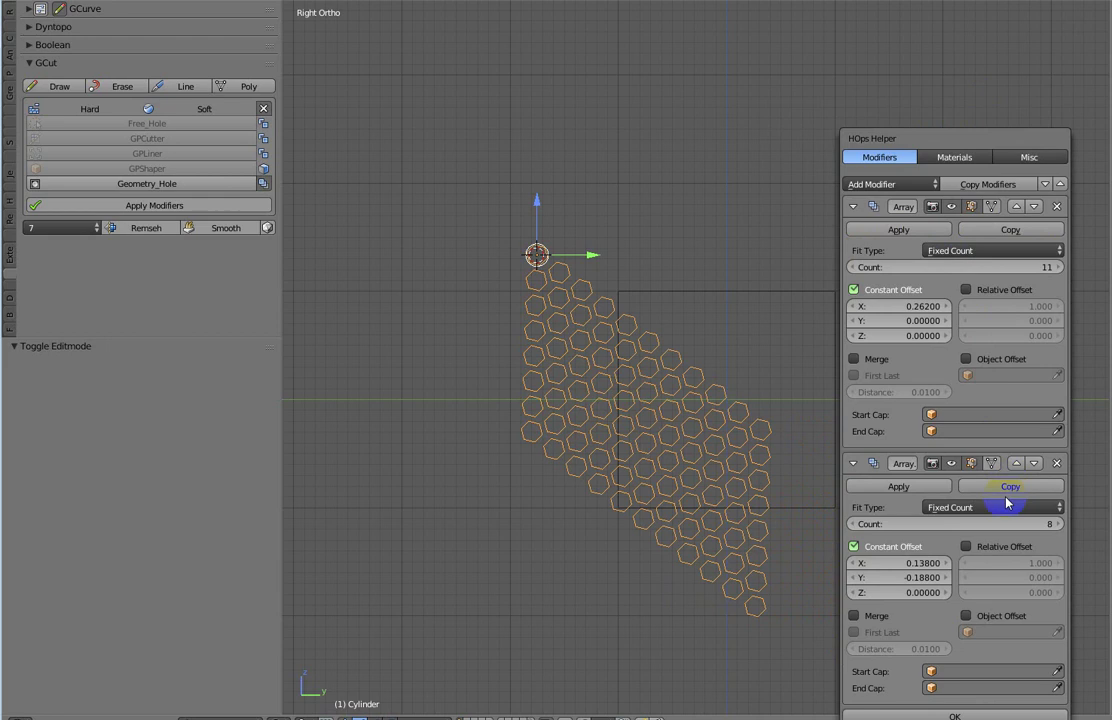
pyautogui.moveTo(999, 523); pyautogui.dragTo(991, 526)
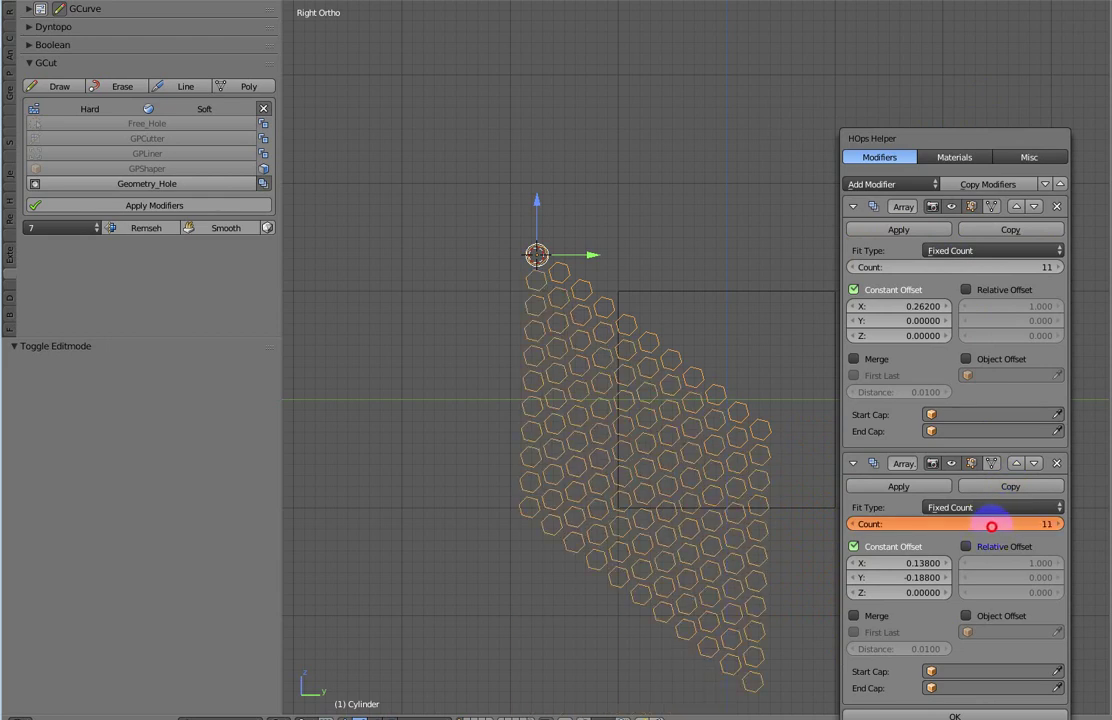
pyautogui.scroll(-2, 737, 328)
pyautogui.keyDown('shift'); pyautogui.scroll(-2, 735, 345); pyautogui.keyUp('shift')
pyautogui.keyDown('shift'); pyautogui.scroll(-1, 735, 355); pyautogui.keyUp('shift')
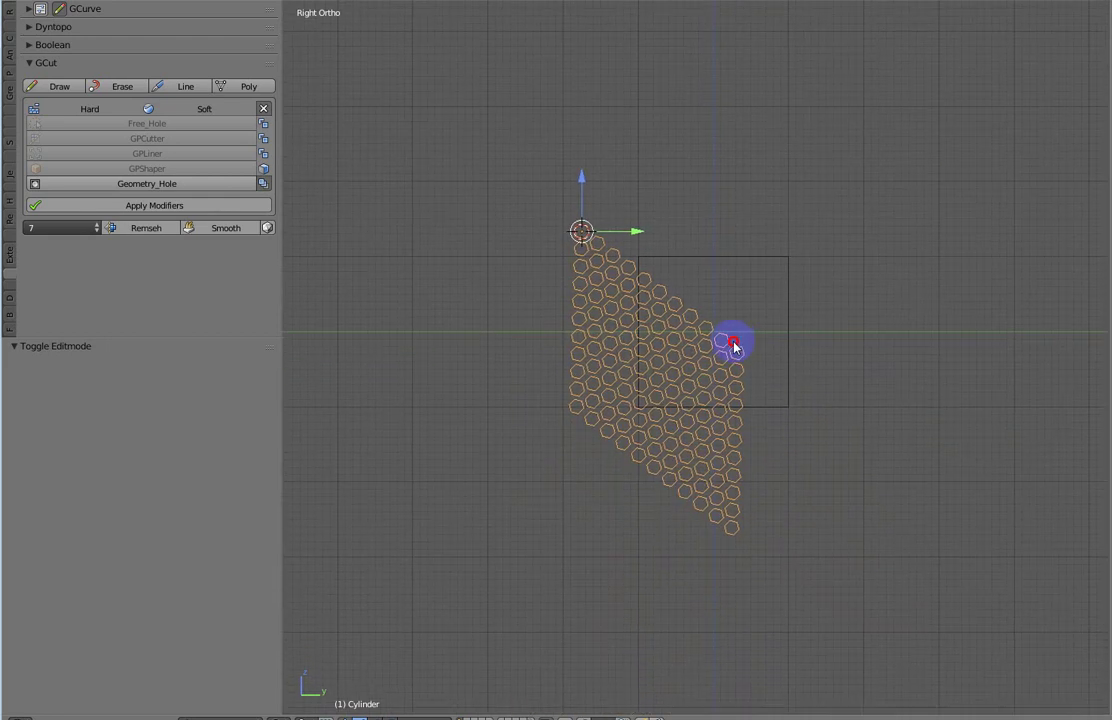
pyautogui.scroll(4, 735, 347)
# Rotate the base hexagon of the cutter in Edit Mode
pyautogui.press('Tab')
pyautogui.keyDown('shift'); pyautogui.moveTo(710, 280); pyautogui.dragTo(753, 339, button='middle'); pyautogui.keyUp('shift')
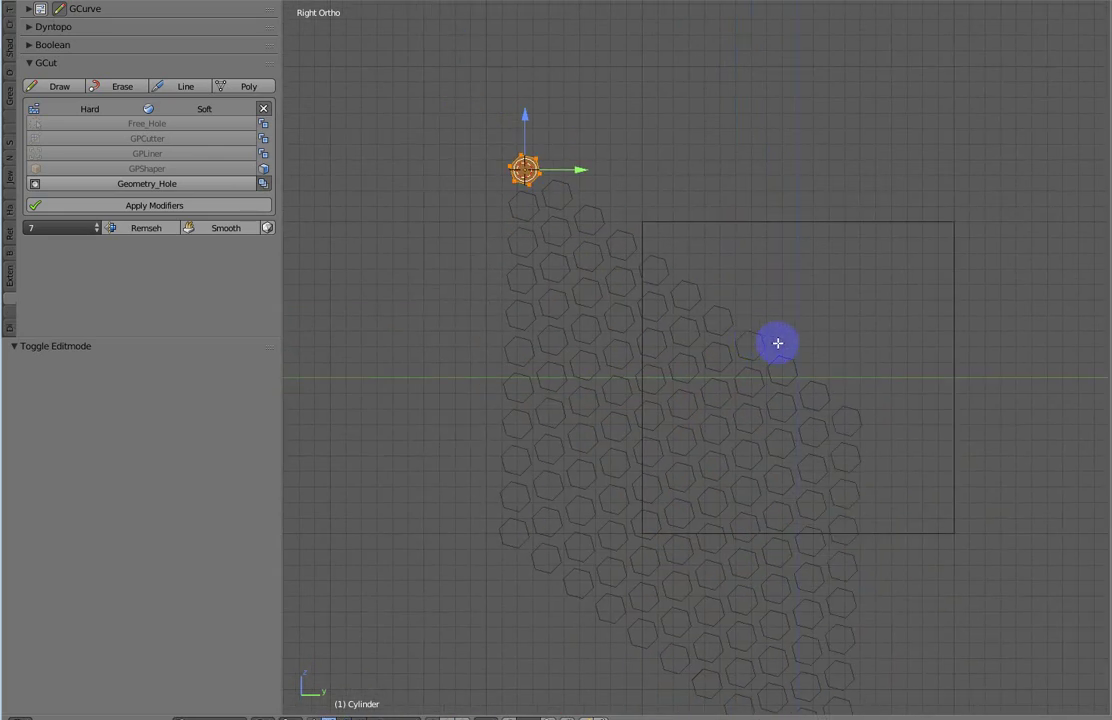
pyautogui.press('r')
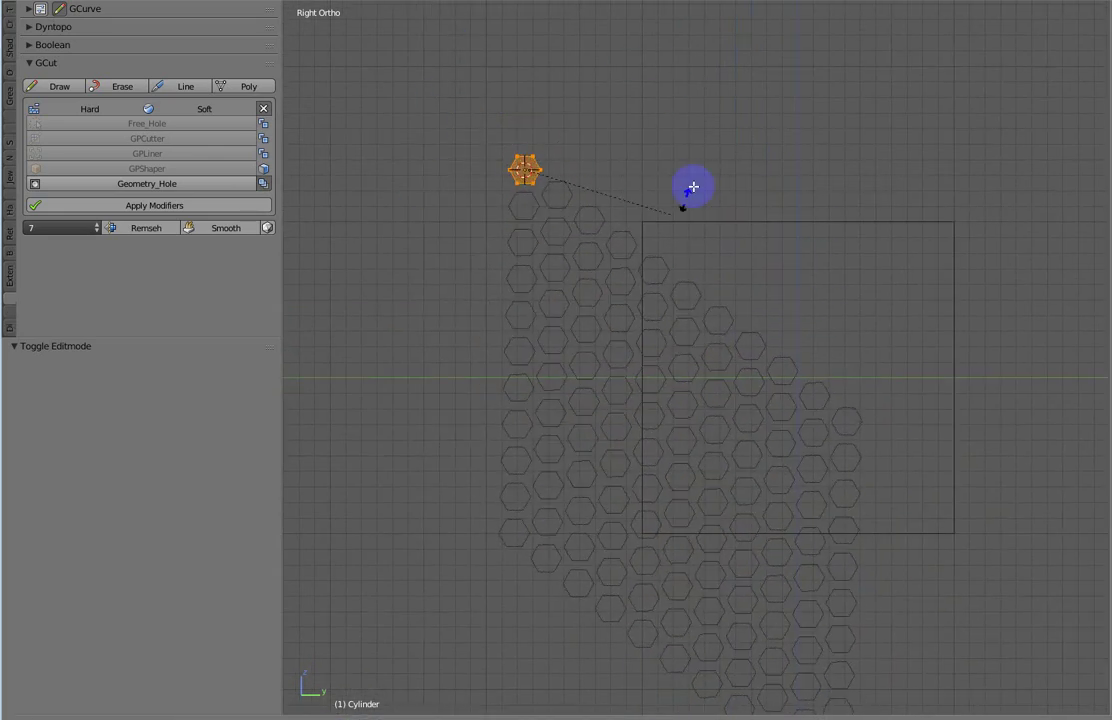
pyautogui.click(490, 197)
# Back in Object Mode, rotate the whole arrayed cutter grid and show it in Solid shading
pyautogui.press('Tab')
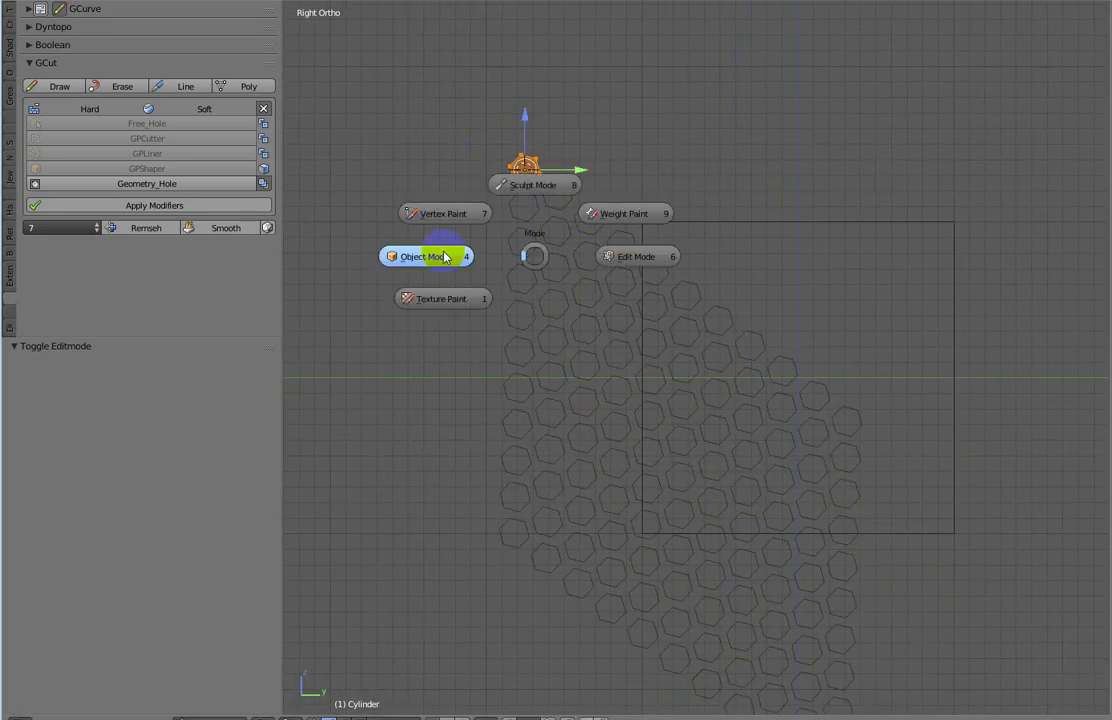
pyautogui.click(447, 253)
pyautogui.press('r')
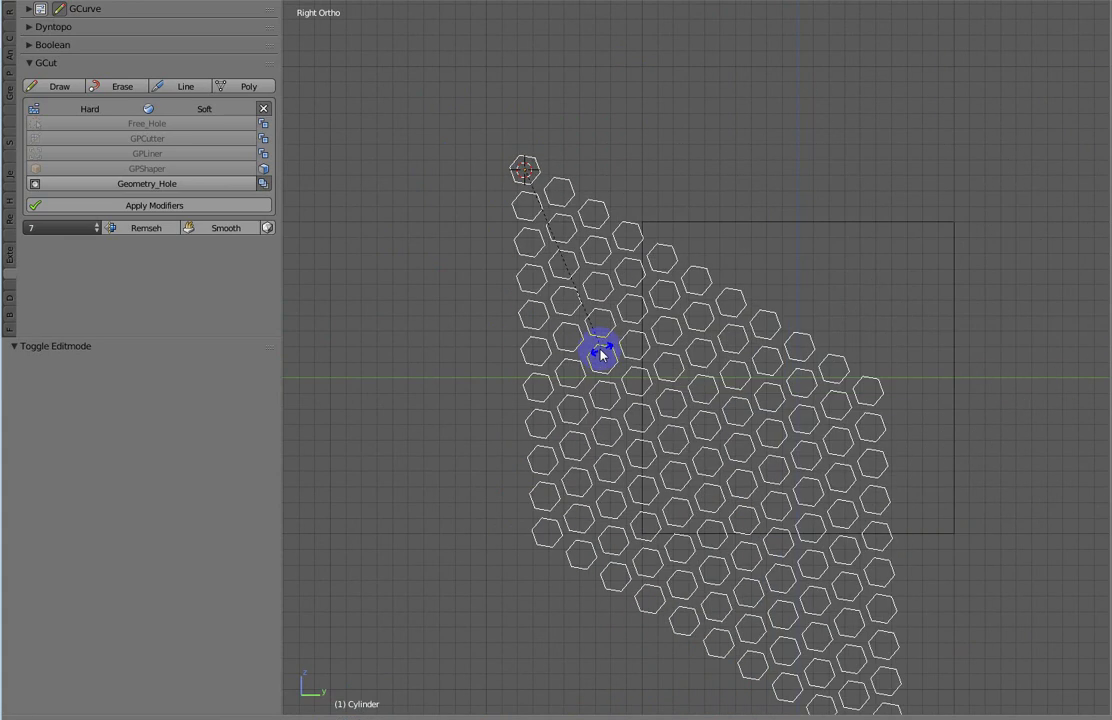
pyautogui.click(598, 351)
pyautogui.press('z')
pyautogui.click(876, 418)
pyautogui.scroll(-3, 876, 470)
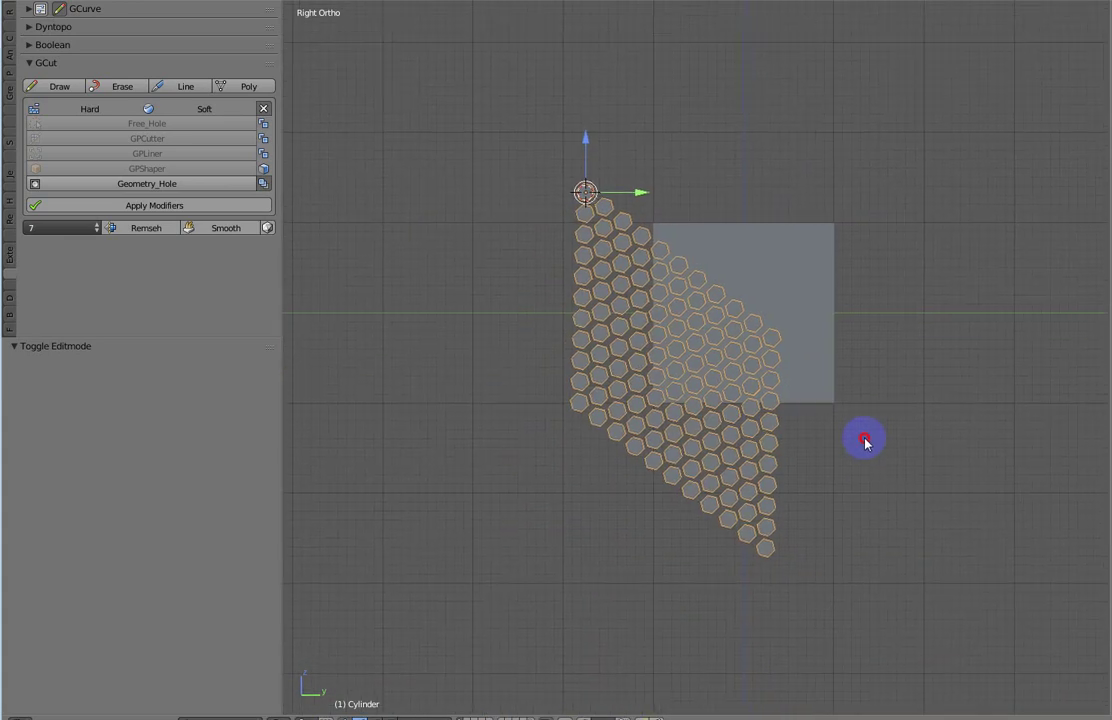